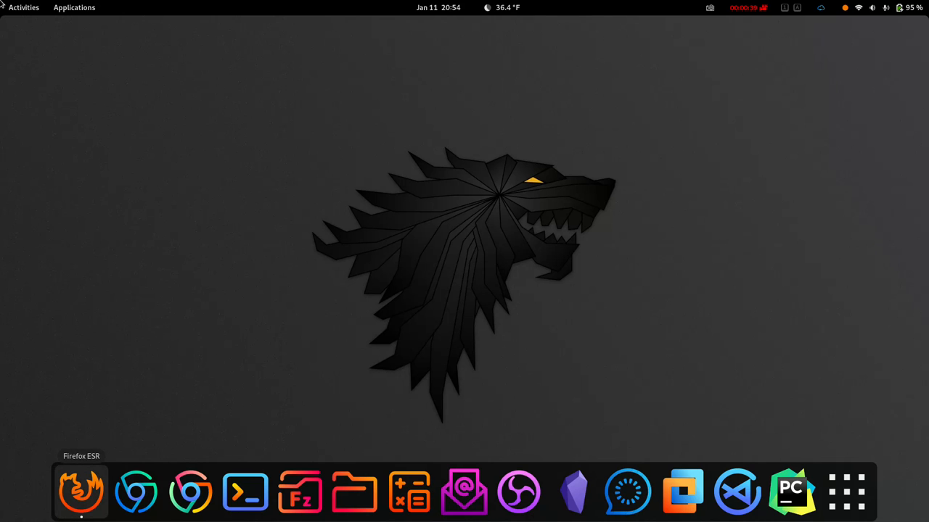
# Step: In Firefox, trim the page path from the address so the kali.org home page loads
pyautogui.click(81, 492)
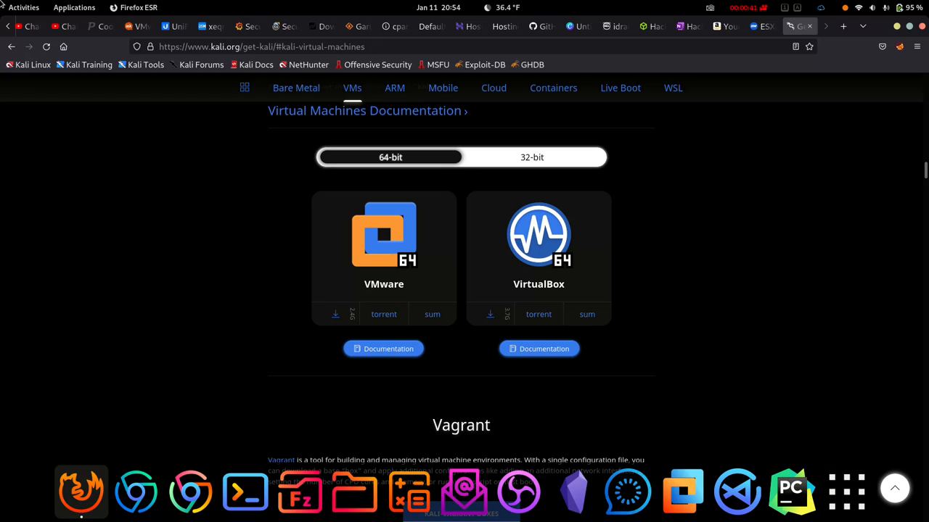
pyautogui.scroll(20, 462, 297)
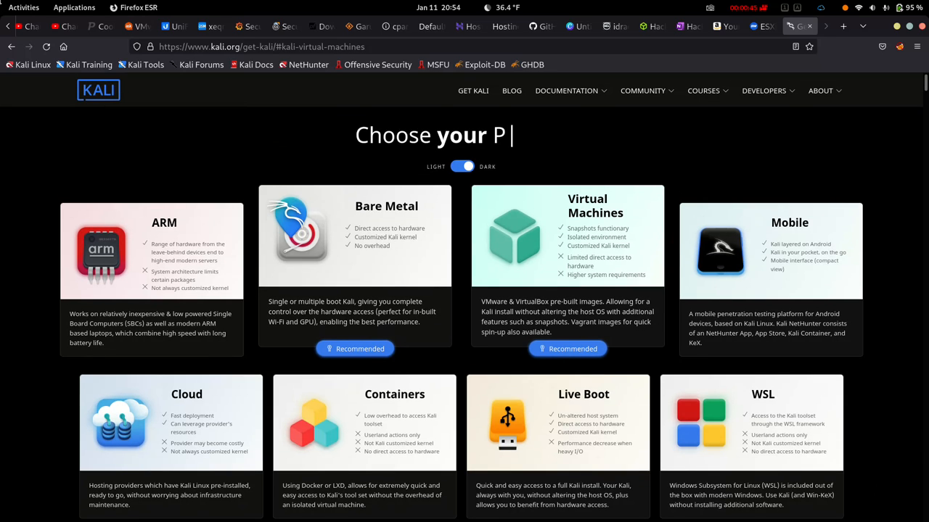
pyautogui.hotkey('ctrl', 'l')
pyautogui.press('End')
pyautogui.hotkey('shift', 'Left')
pyautogui.hotkey('shift', 'Left')
pyautogui.hotkey('shift', 'Left')
pyautogui.hotkey('shift', 'Left')
pyautogui.hotkey('shift', 'Left')
pyautogui.hotkey('shift', 'Left')
pyautogui.hotkey('shift', 'Left')
pyautogui.hotkey('shift', 'Left')
pyautogui.hotkey('shift', 'Left')
pyautogui.hotkey('shift', 'Left')
pyautogui.hotkey('shift', 'Left')
pyautogui.hotkey('shift', 'Left')
pyautogui.hotkey('shift', 'Left')
pyautogui.hotkey('shift', 'Left')
pyautogui.hotkey('shift', 'Left')
pyautogui.hotkey('shift', 'Left')
pyautogui.hotkey('shift', 'Left')
pyautogui.hotkey('shift', 'Left')
pyautogui.hotkey('shift', 'Left')
pyautogui.hotkey('shift', 'Left')
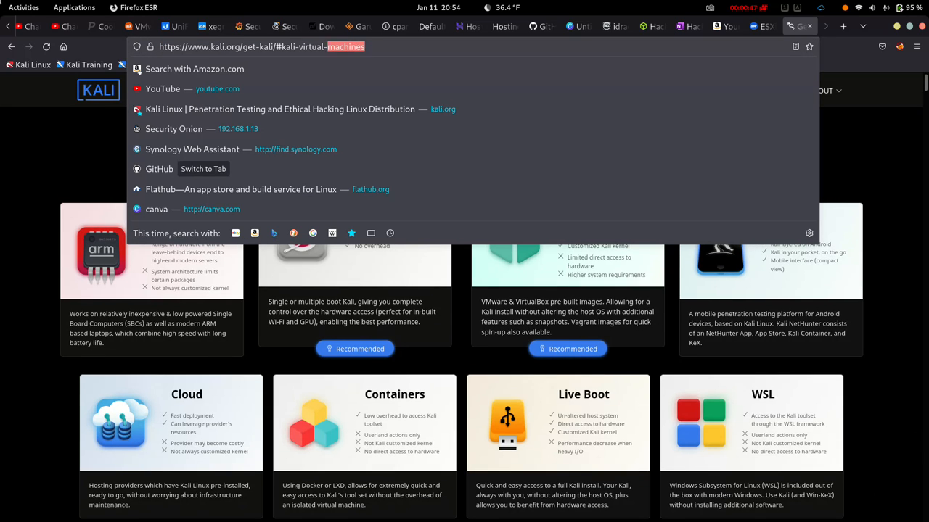
pyautogui.press('BackSpace')
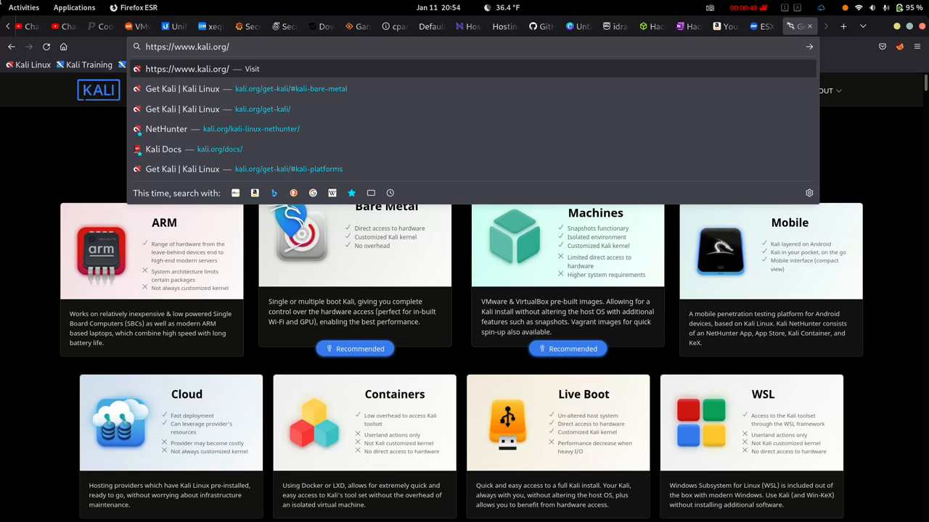
pyautogui.press('Return')
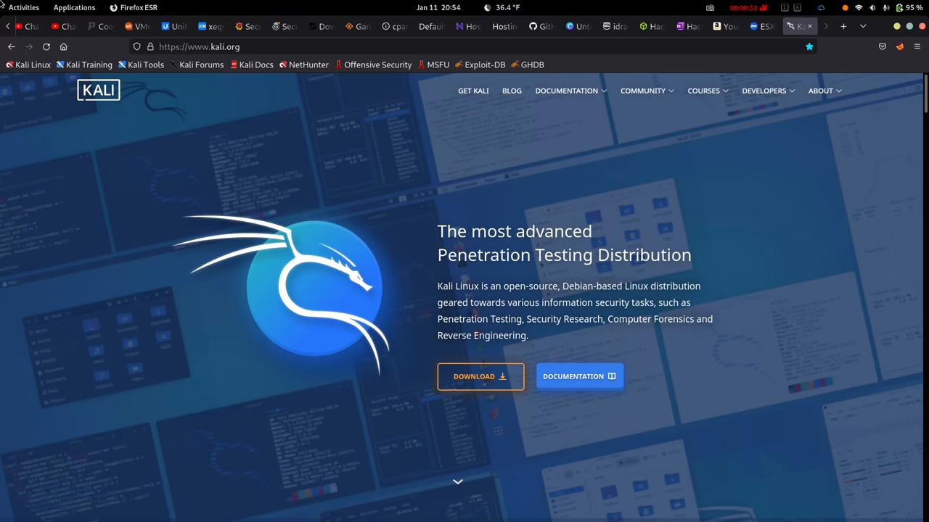
# Step: Scroll through the kali.org home page, then jump back to its top
pyautogui.scroll(-8, 461, 298)
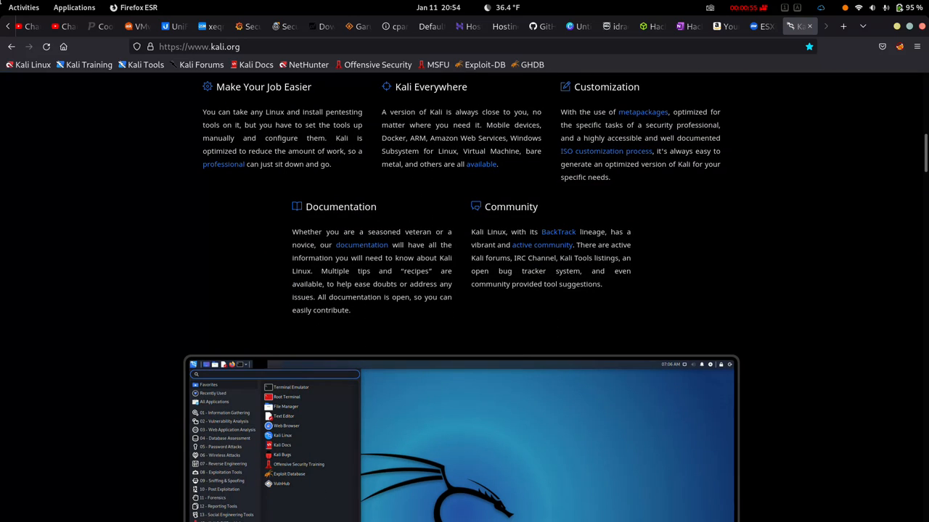
pyautogui.scroll(-10, 461, 297)
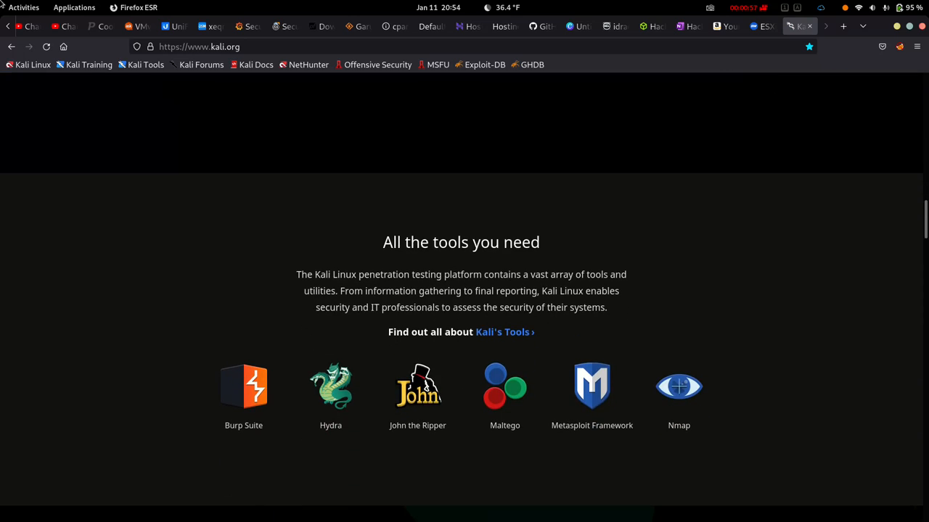
pyautogui.scroll(-7, 461, 297)
pyautogui.scroll(-3, 461, 297)
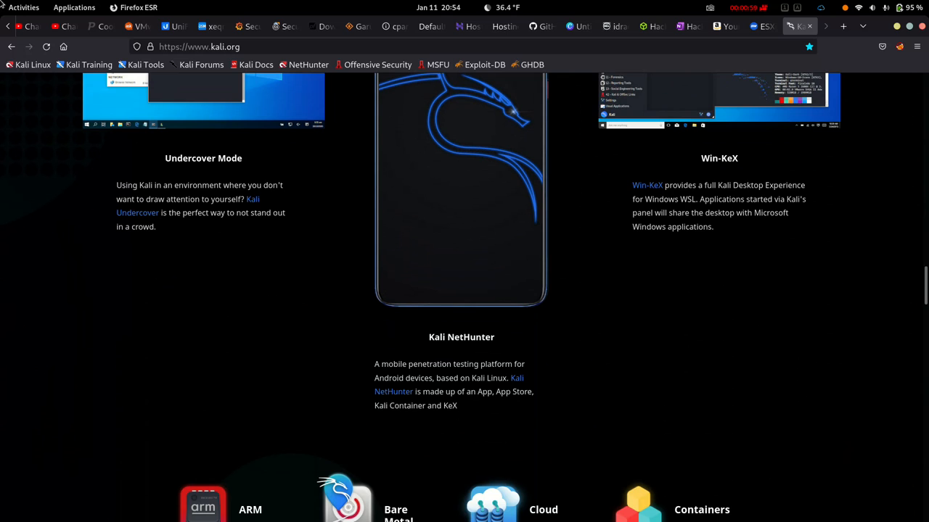
pyautogui.scroll(-5, 462, 297)
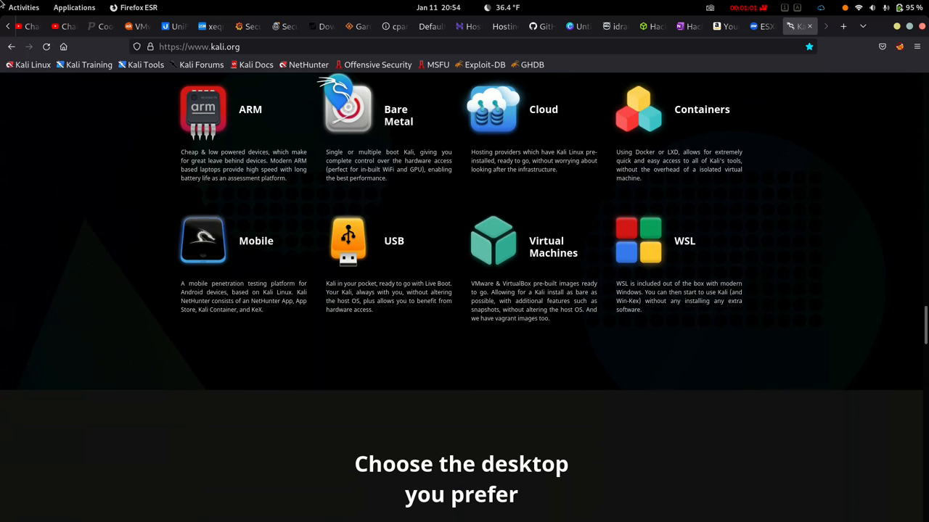
pyautogui.scroll(-10, 461, 297)
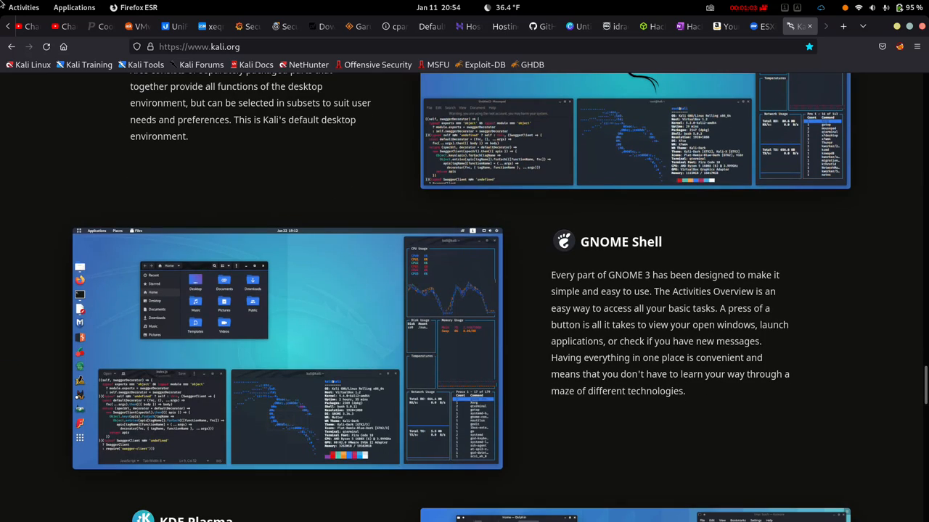
pyautogui.scroll(-7, 461, 298)
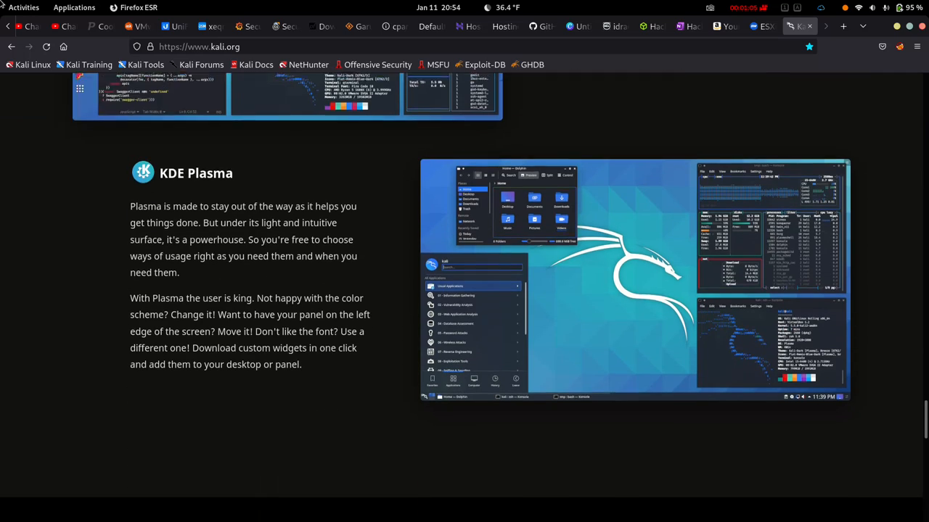
pyautogui.scroll(-2, 462, 297)
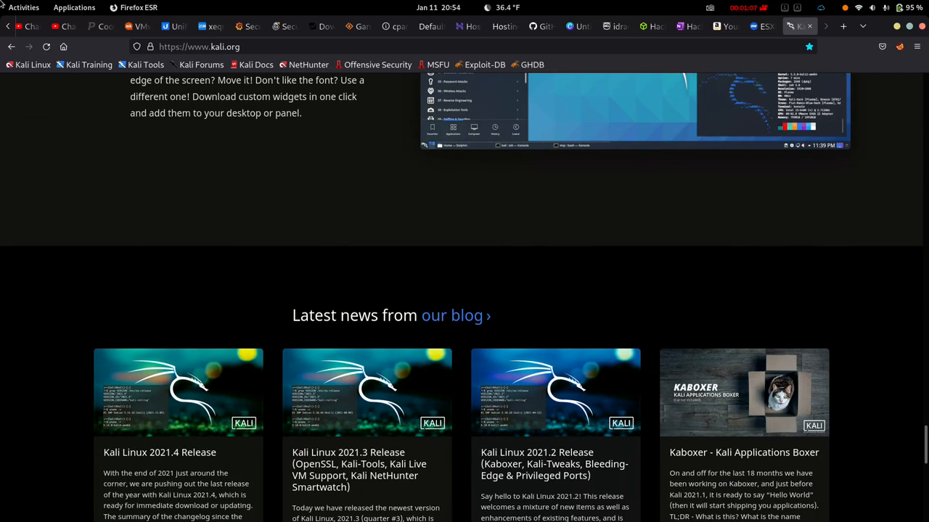
pyautogui.scroll(-8, 461, 297)
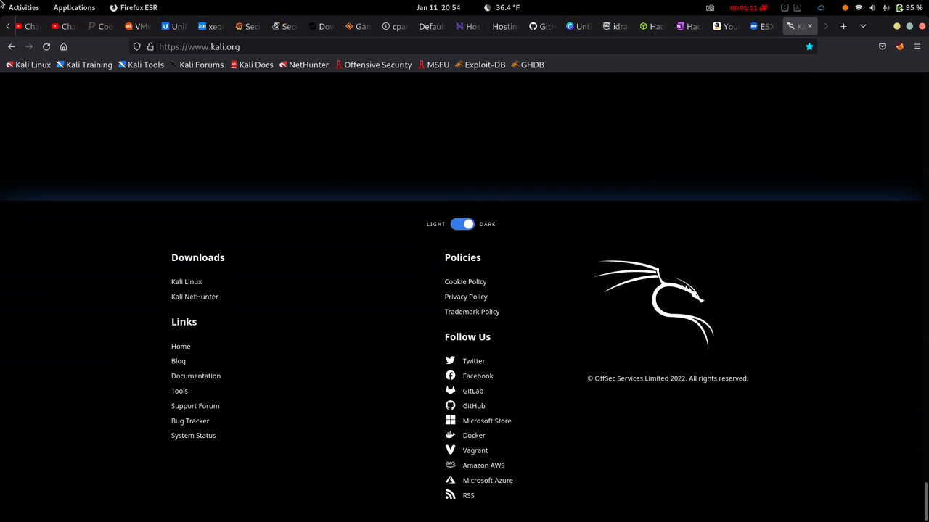
pyautogui.scroll(20, 462, 298)
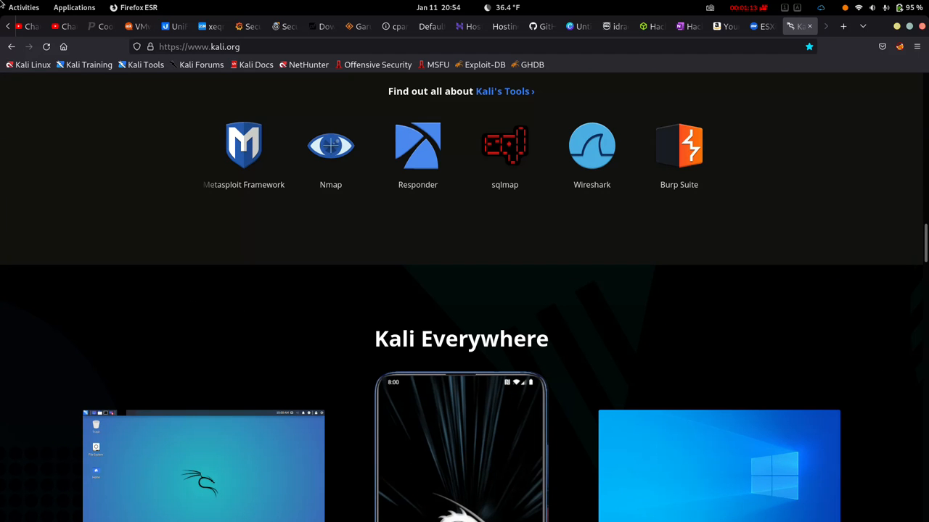
pyautogui.scroll(15, 462, 298)
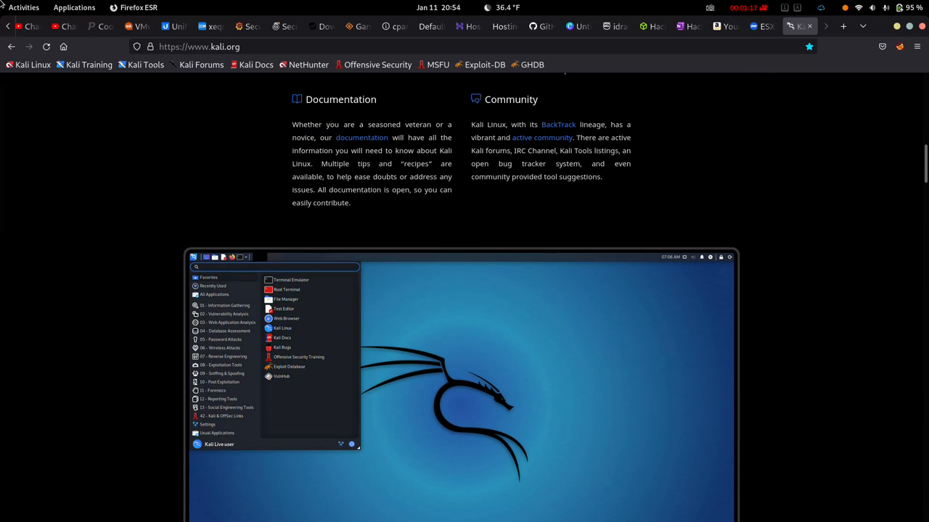
pyautogui.press('Home')
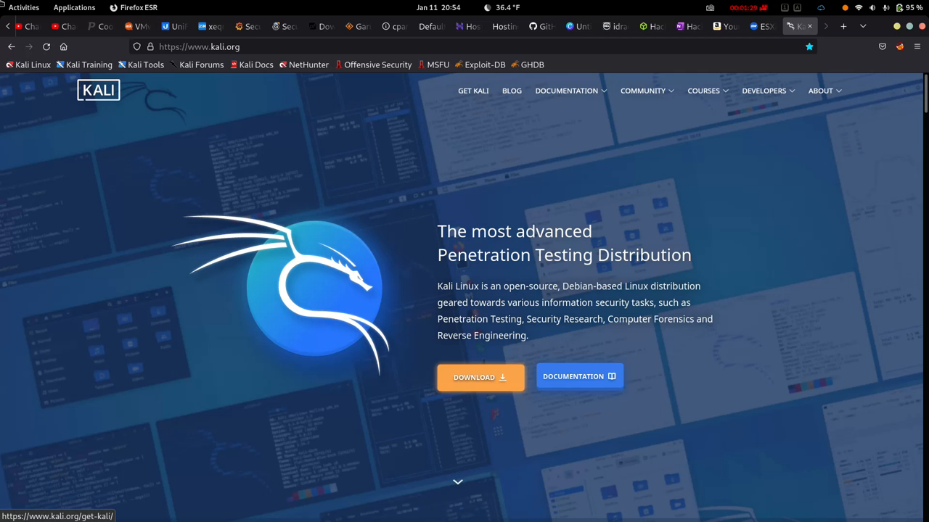
# Step: Open the Get Kali download page and scroll through its download options
pyautogui.click(480, 378)
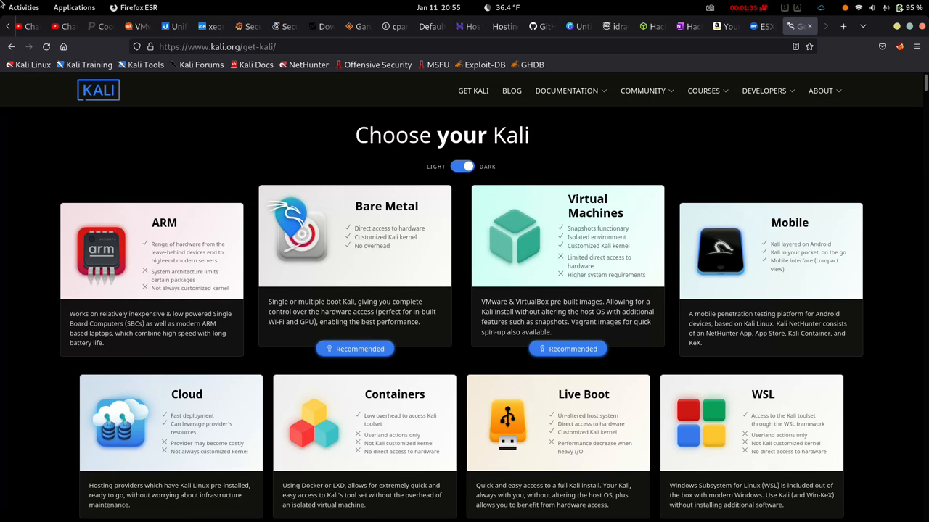
pyautogui.scroll(-12, 464, 297)
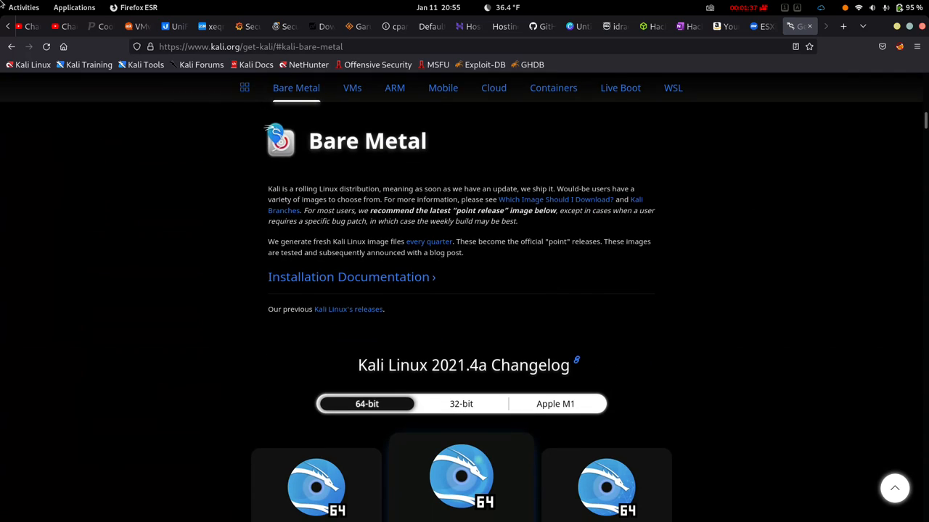
pyautogui.scroll(12, 152, 276)
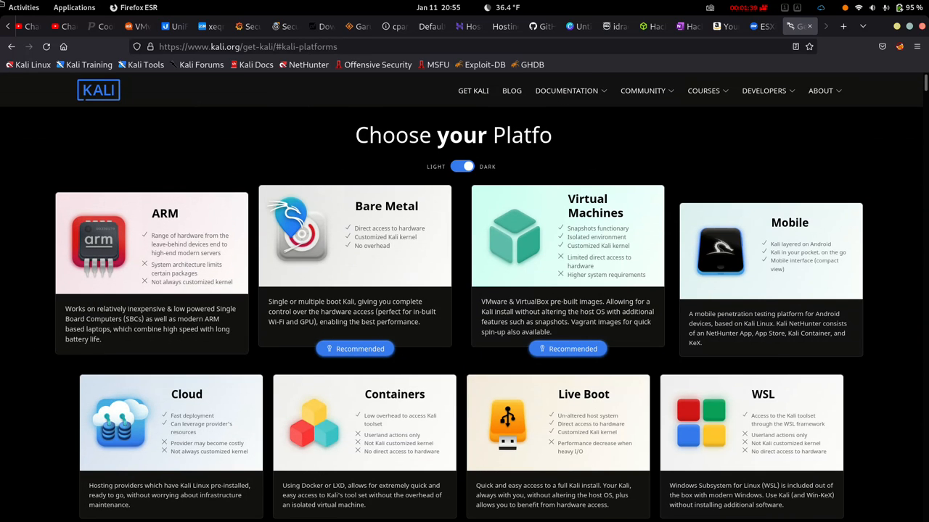
pyautogui.scroll(-5, 464, 297)
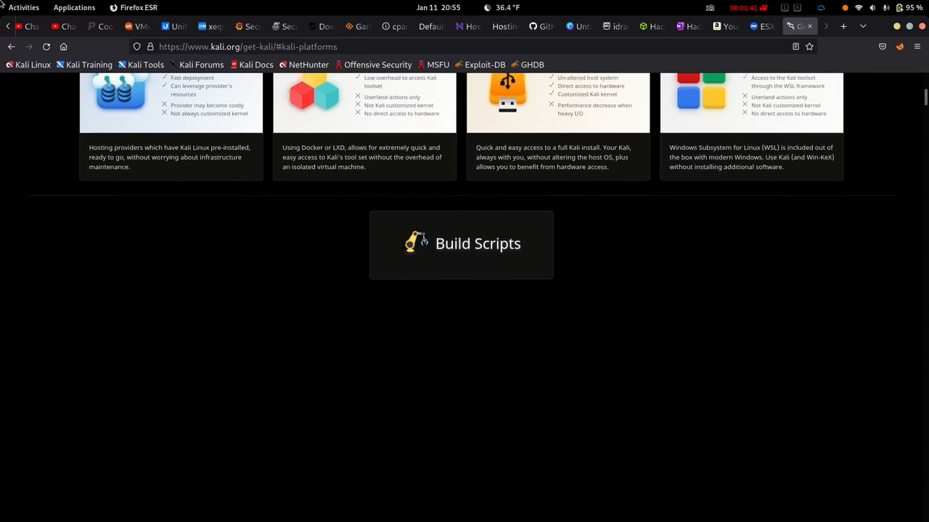
pyautogui.scroll(-10, 464, 297)
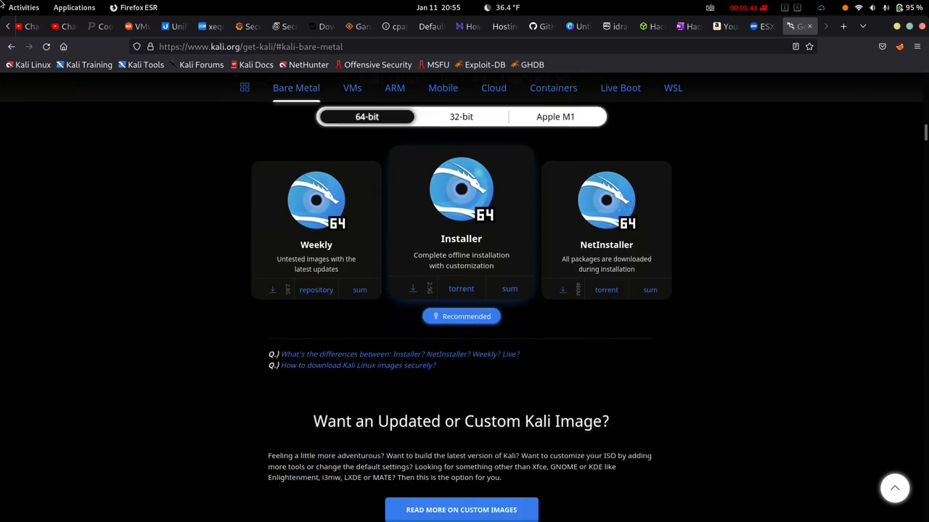
pyautogui.scroll(-8, 464, 297)
pyautogui.scroll(12, 465, 297)
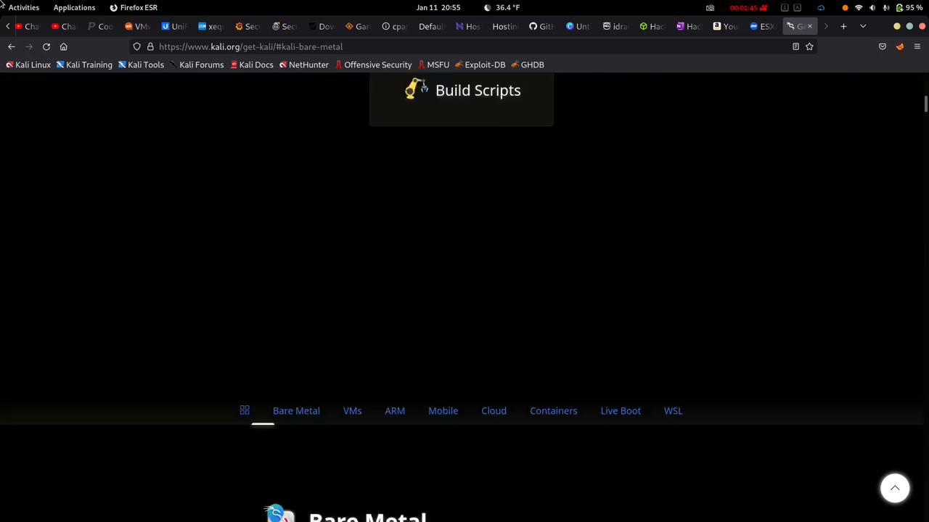
pyautogui.scroll(6, 464, 290)
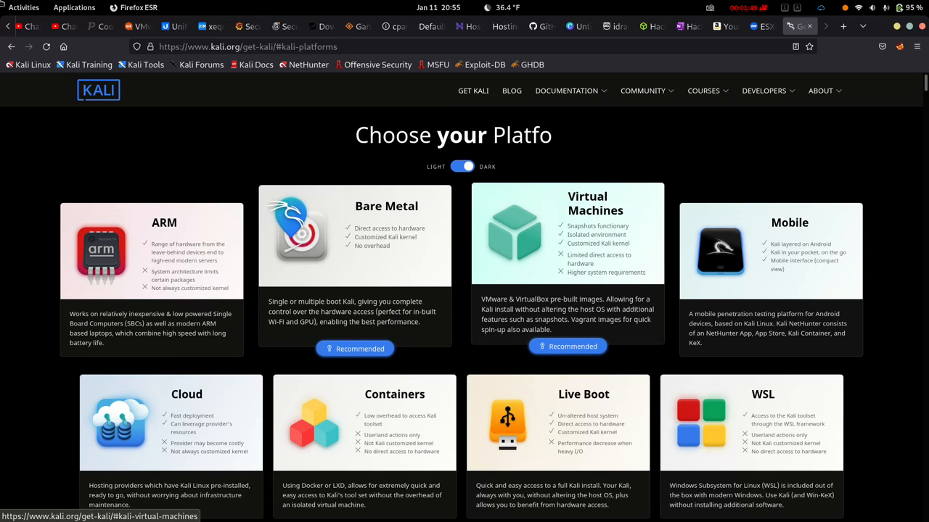
pyautogui.scroll(-3, 465, 297)
# Step: View the Virtual Machines downloads section, then put Firefox out of view
pyautogui.click(568, 161)
pyautogui.scroll(-2, 464, 297)
pyautogui.scroll(2, 464, 298)
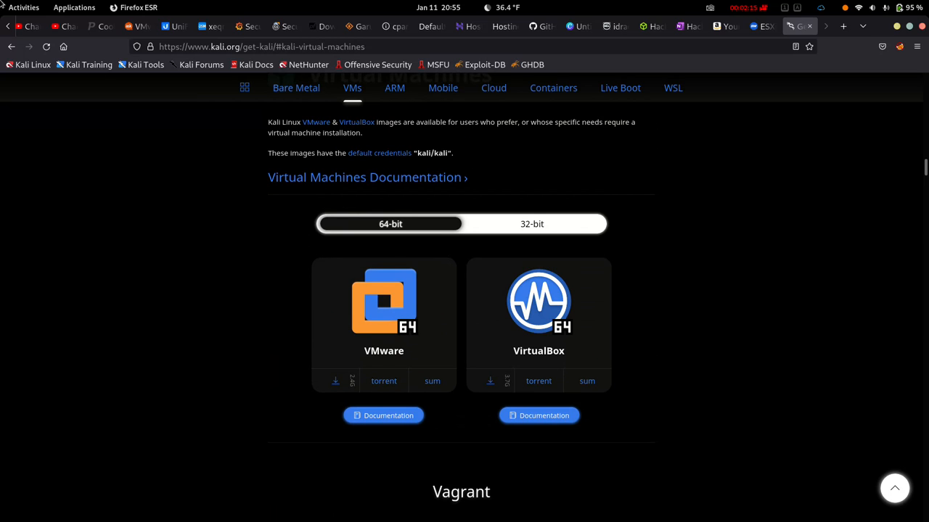
pyautogui.click(3, 6)
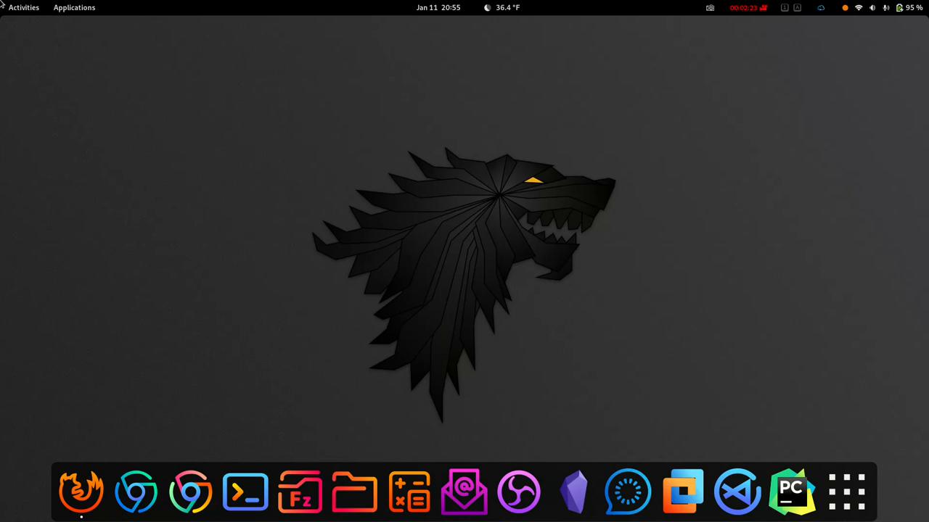
# Step: Open Files on the Downloads folder and enlarge the window to show all downloads
pyautogui.click(354, 492)
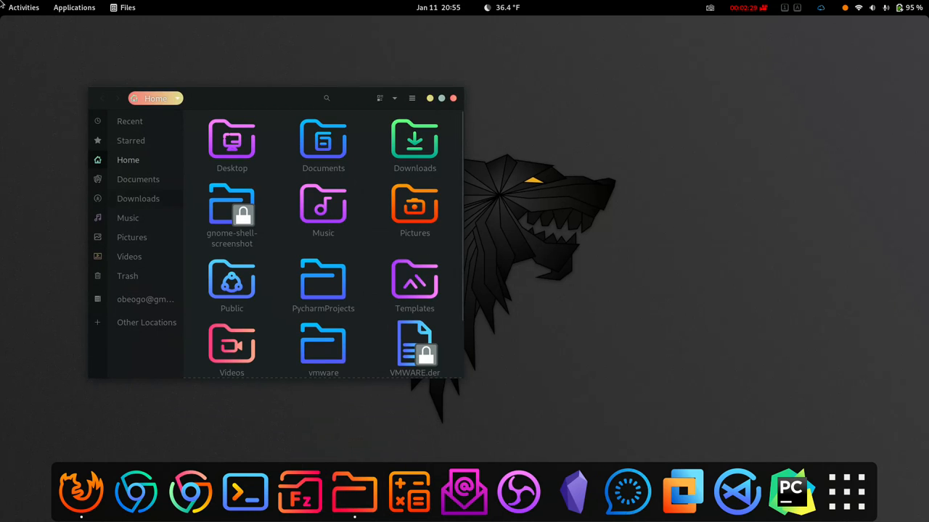
pyautogui.click(138, 199)
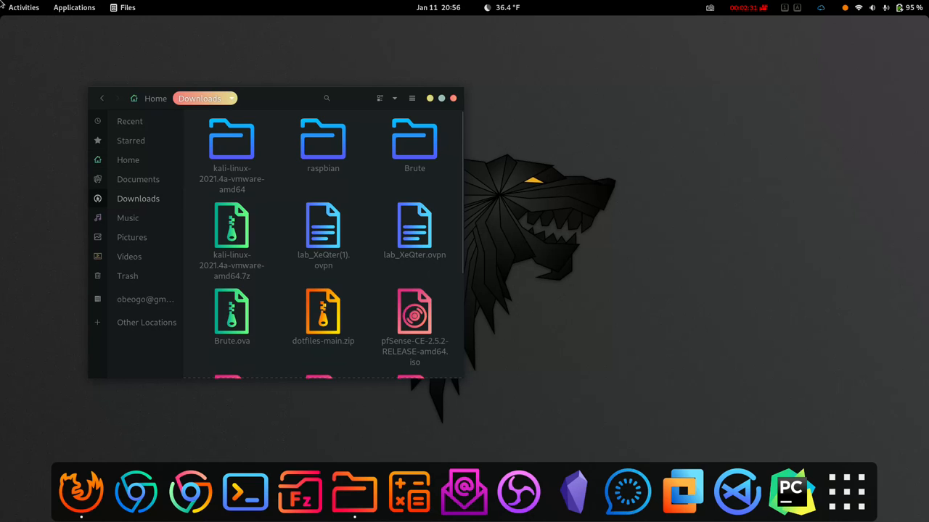
pyautogui.click(415, 313)
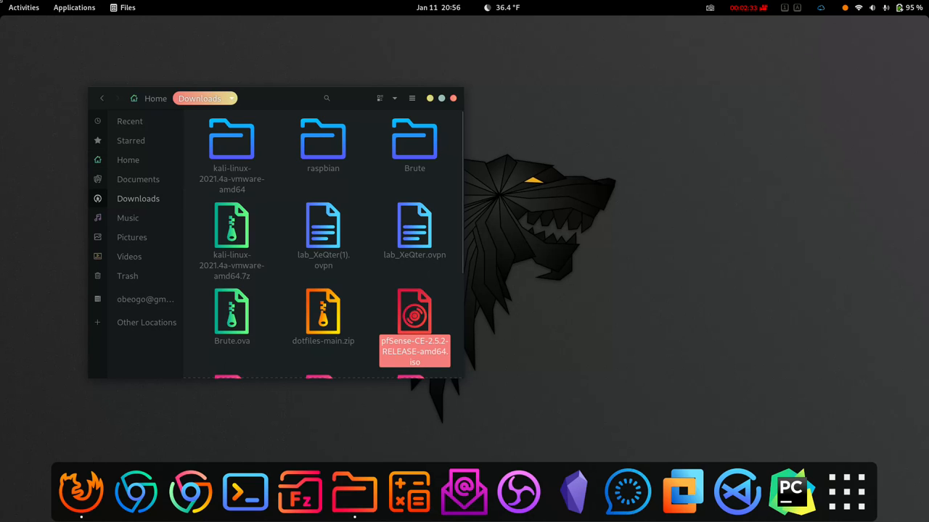
pyautogui.moveTo(464, 378); pyautogui.dragTo(716, 393)
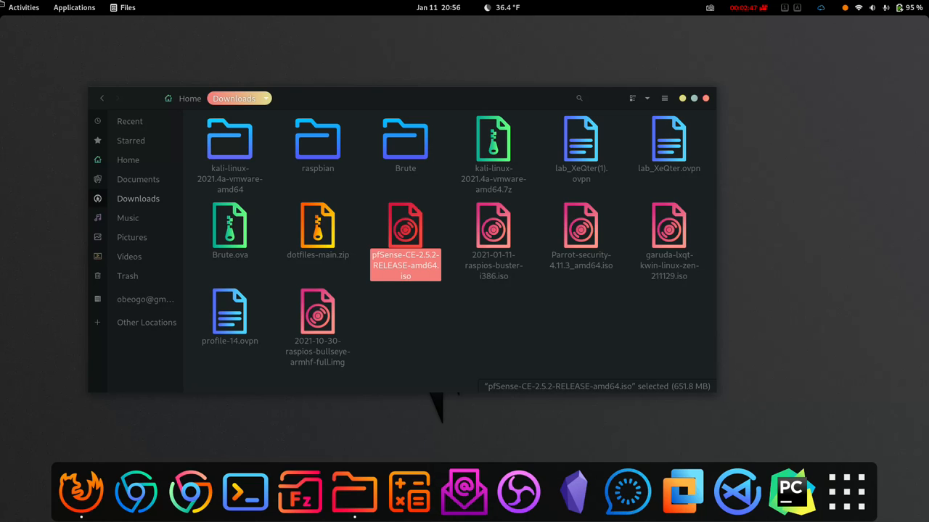
# Step: Confirm the kali-linux-2021.4a-vmware-amd64 folder is empty and move it to the Trash
pyautogui.doubleClick(229, 140)
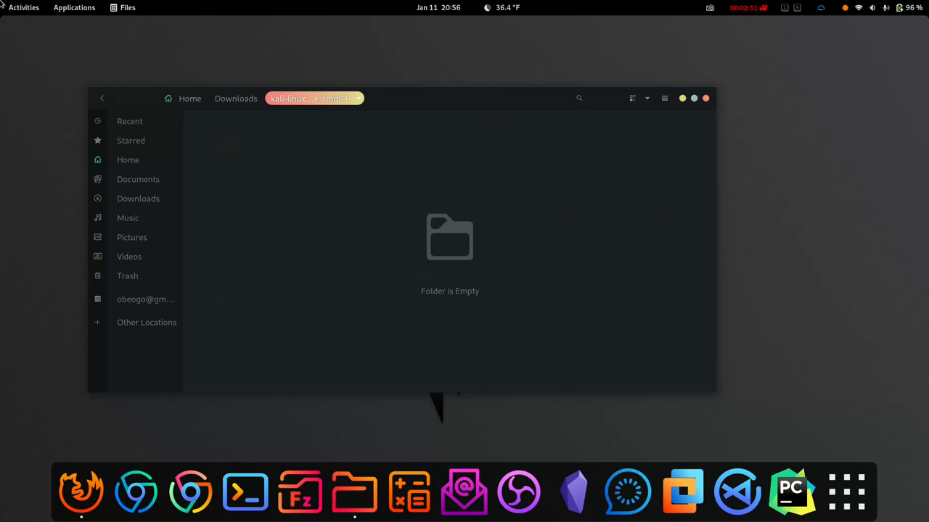
pyautogui.hotkey('alt', 'Left')
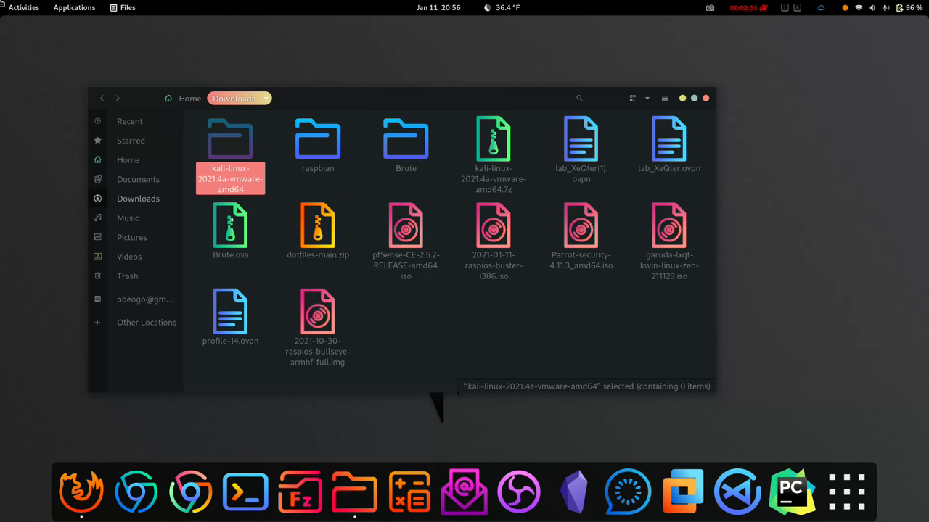
pyautogui.rightClick(222, 146)
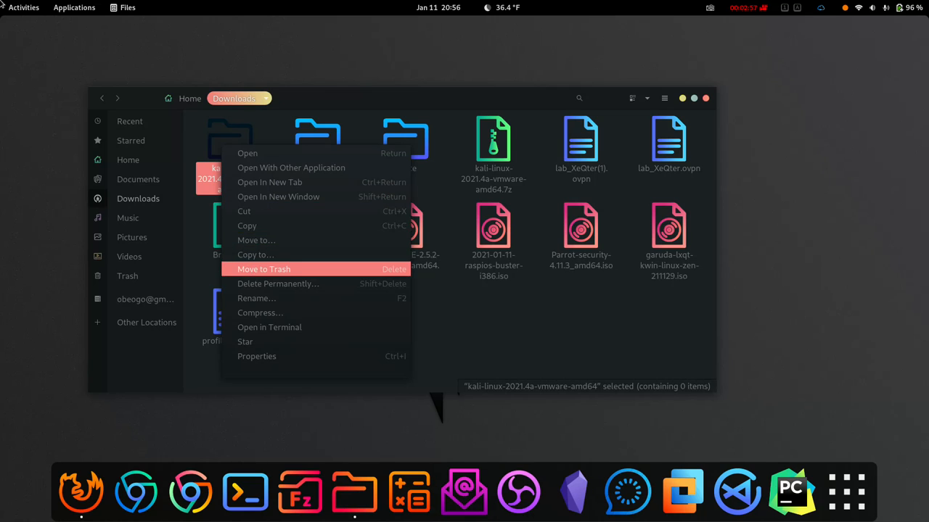
pyautogui.press('Return')
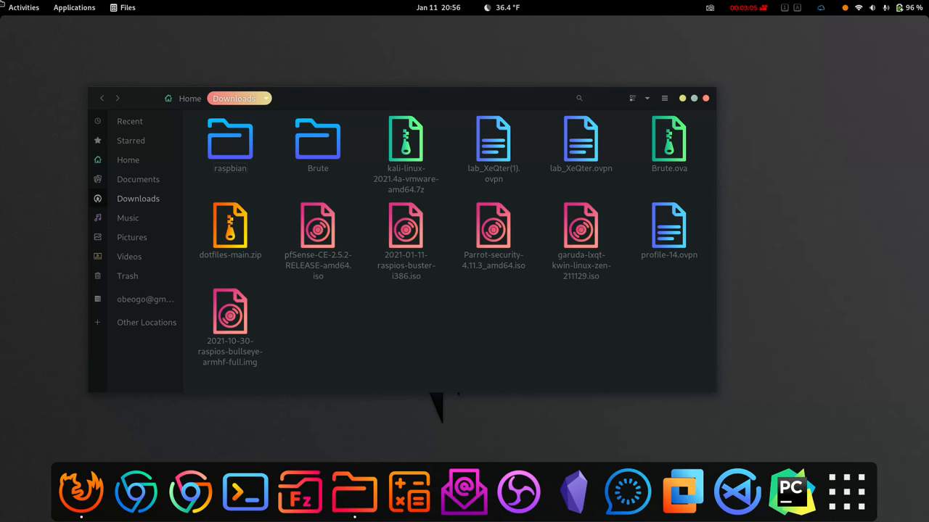
# Step: Extract the kali-linux-2021.4a-vmware-amd64.7z archive into Downloads
pyautogui.rightClick(401, 141)
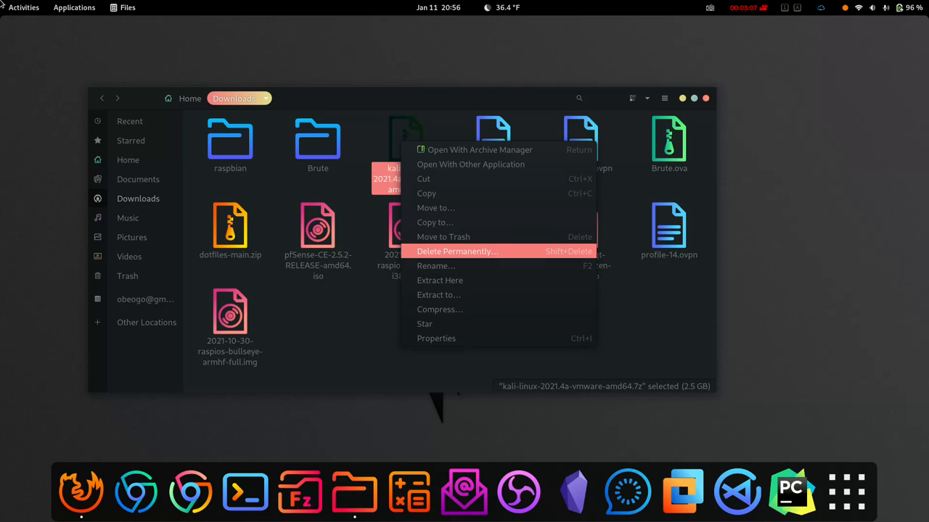
pyautogui.press('Down')
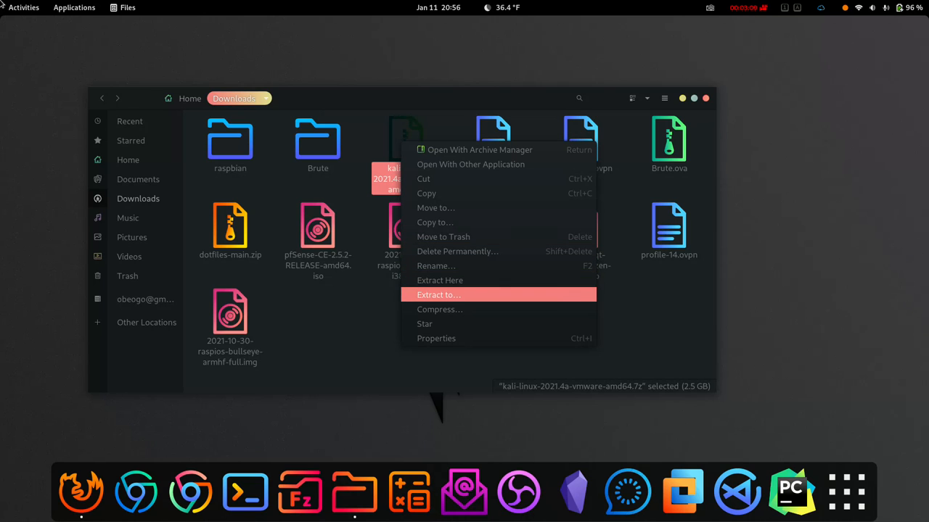
pyautogui.press('Return')
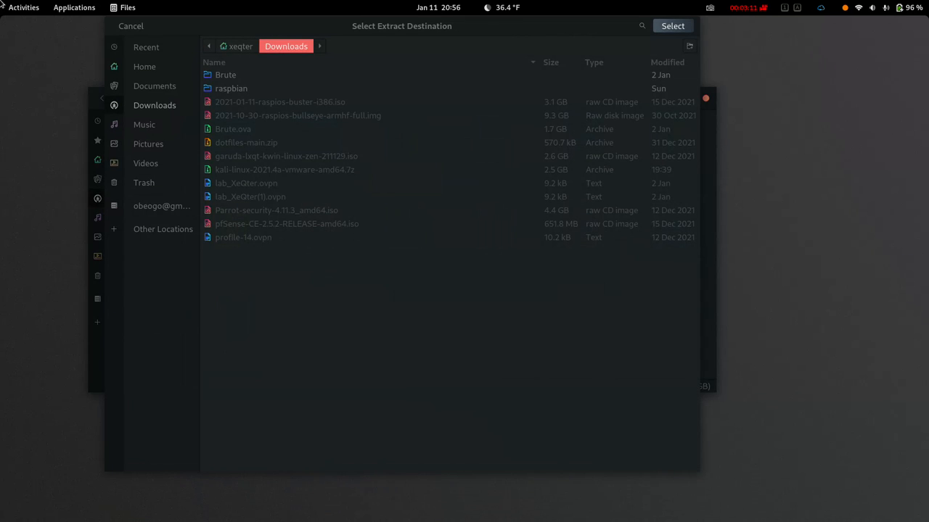
pyautogui.press('Return')
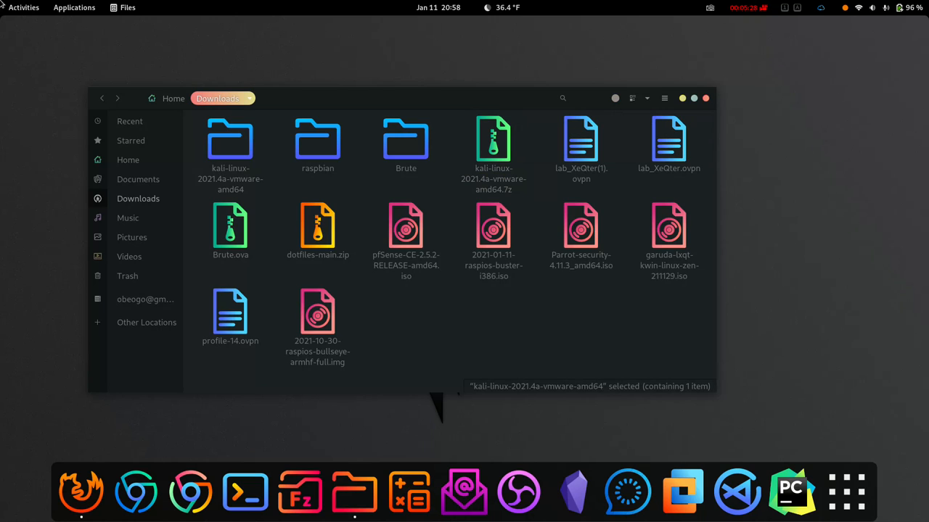
# Step: Open the extracted folder and its Kali-Linux-2021.4a-vmware-amd64.vmwarevm folder
pyautogui.doubleClick(230, 140)
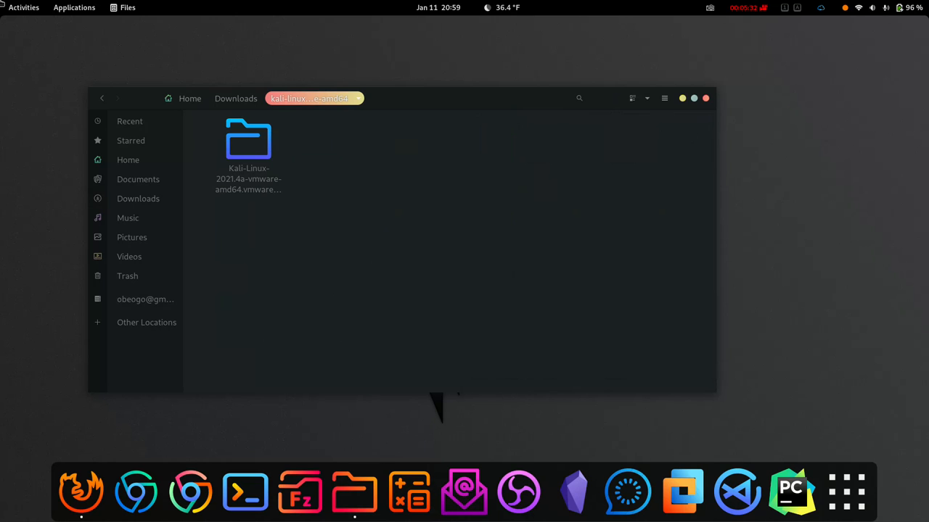
pyautogui.click(248, 140)
pyautogui.doubleClick(248, 140)
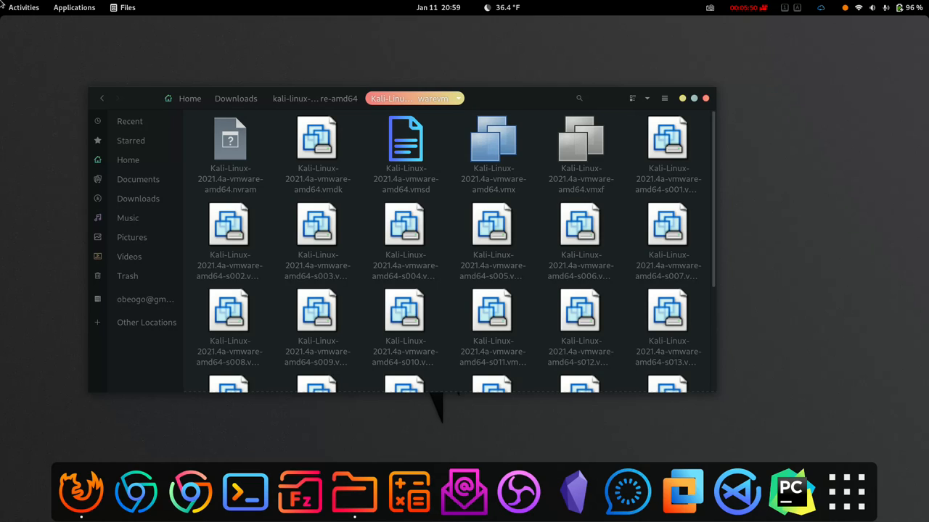
# Step: Shrink the Files window into the top-left corner and bring VMware Workstation forward
pyautogui.moveTo(716, 394); pyautogui.dragTo(445, 406)
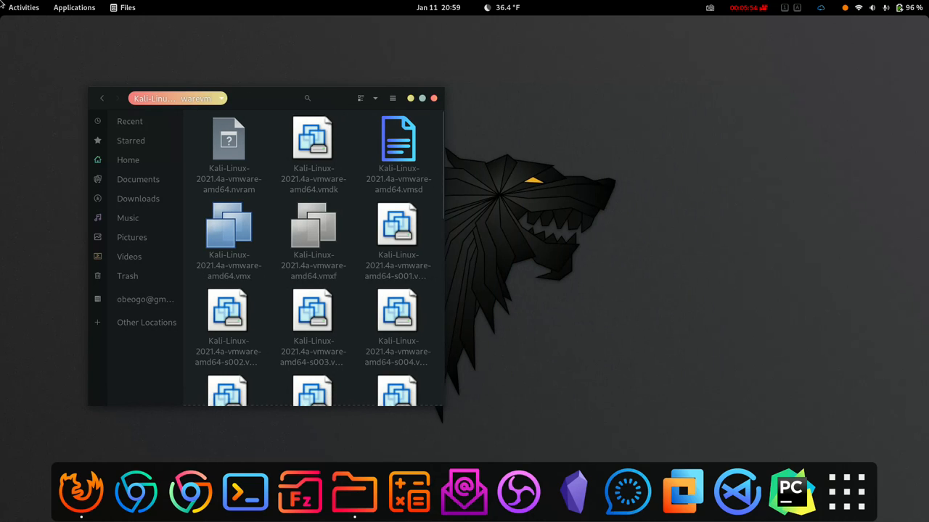
pyautogui.moveTo(267, 98); pyautogui.dragTo(181, 31)
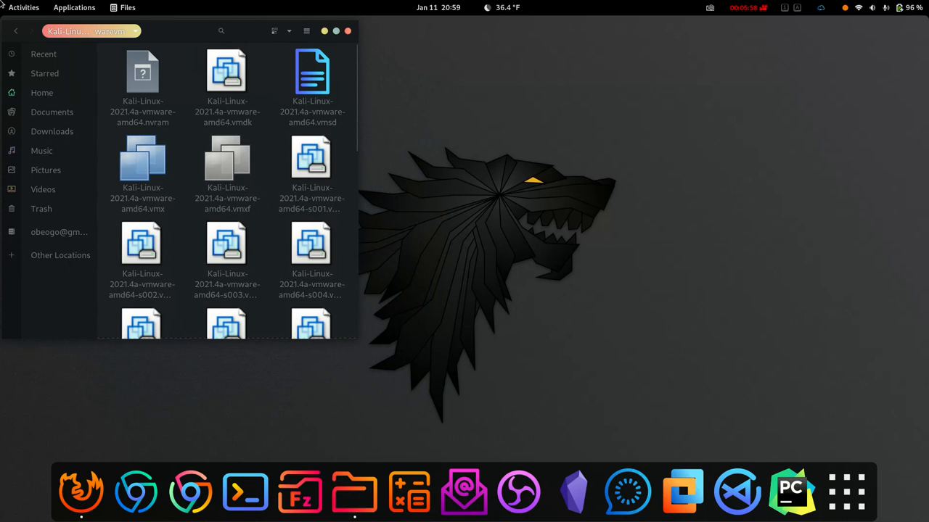
pyautogui.click(682, 492)
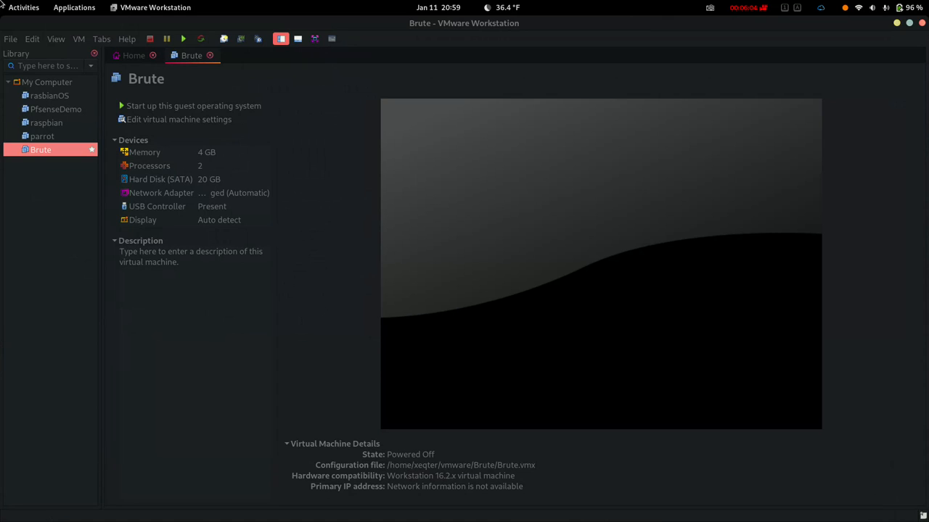
# Step: Close the Brute VM tab and move the un-maximized VMware window to the right
pyautogui.hotkey('ctrl', 'w')
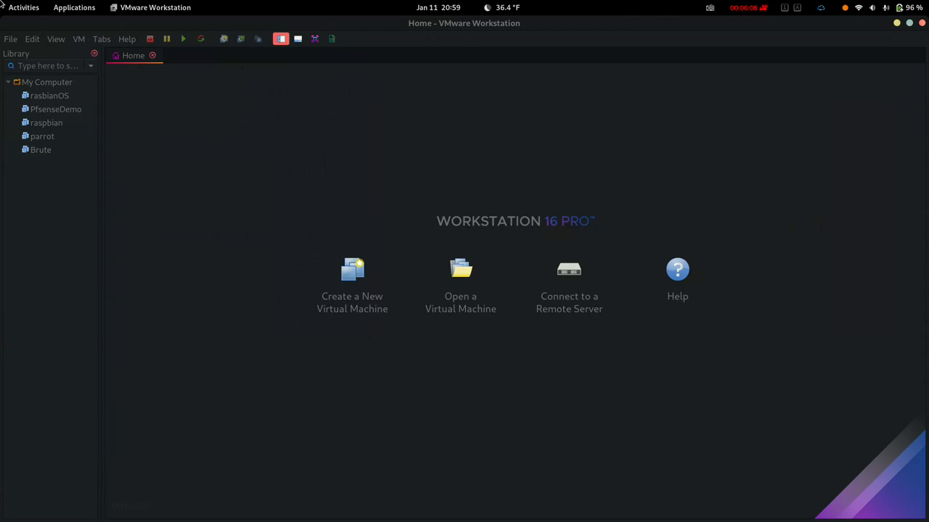
pyautogui.click(909, 22)
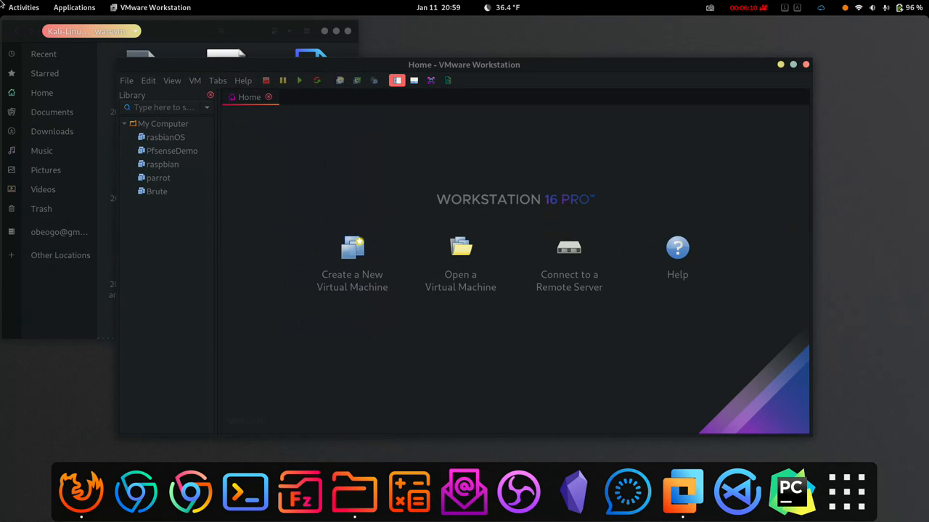
pyautogui.moveTo(580, 64); pyautogui.dragTo(715, 52)
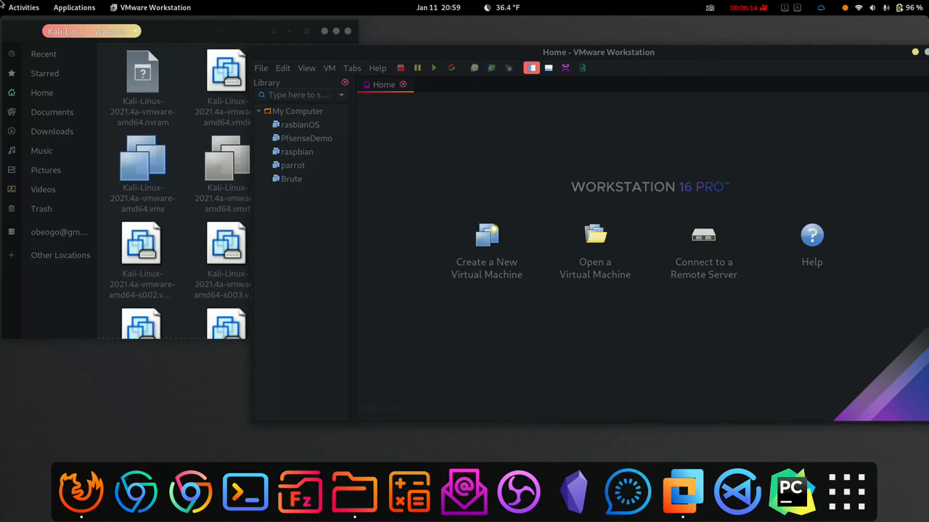
# Step: Try dropping the Kali .vmxf file onto VMware Workstation
pyautogui.click(181, 31)
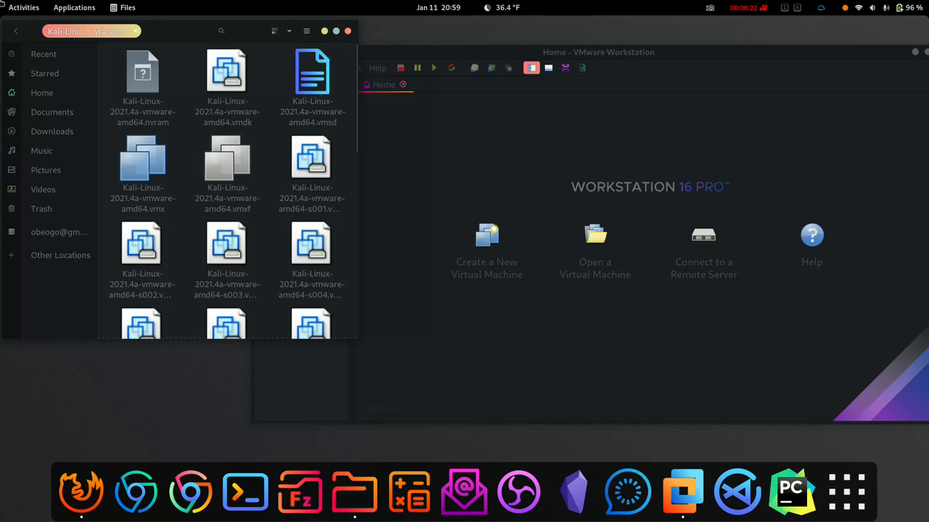
pyautogui.moveTo(226, 163); pyautogui.dragTo(471, 181)
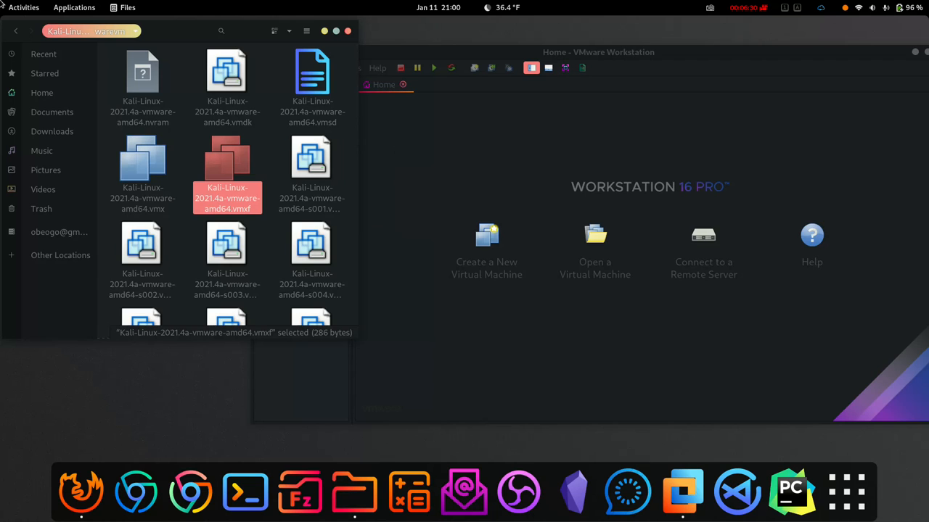
pyautogui.click(471, 182)
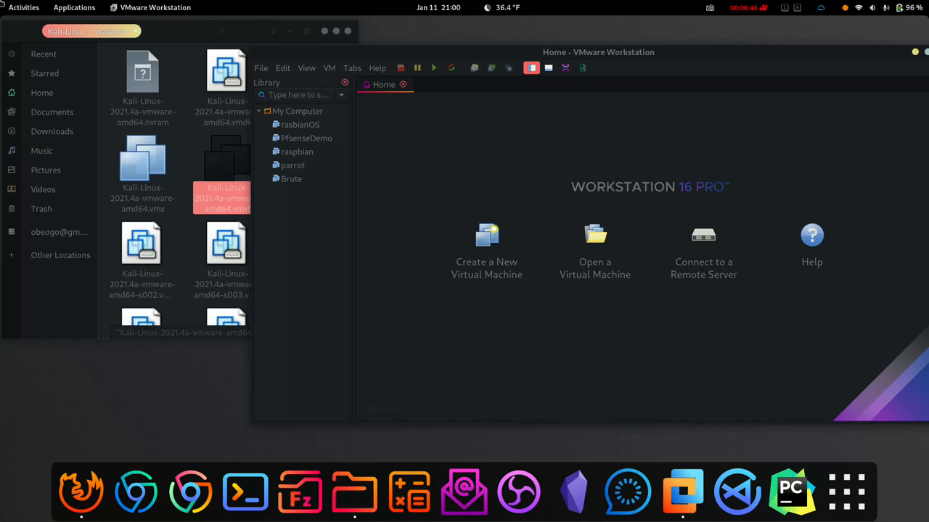
# Step: Add the Kali .vmx file to VMware's library and open its Virtual Machine Settings
pyautogui.moveTo(143, 167); pyautogui.dragTo(506, 215)
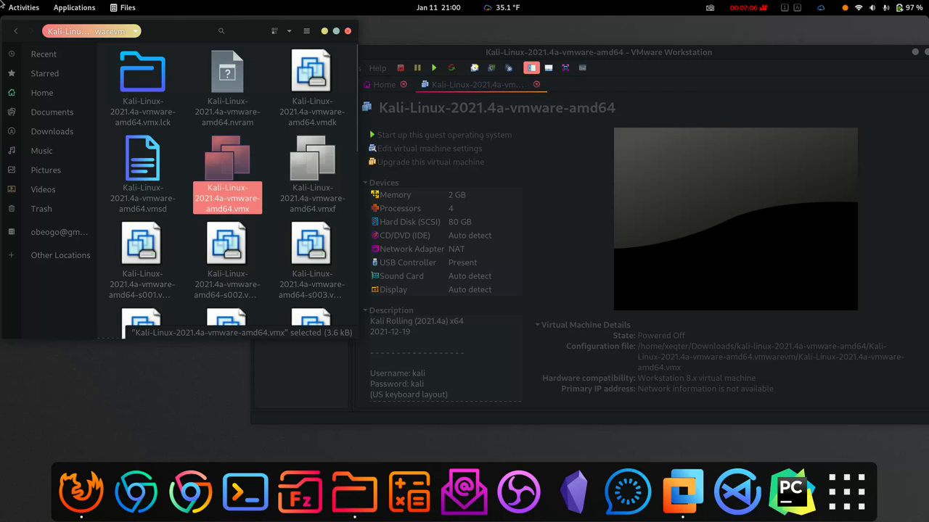
pyautogui.press('super+h')
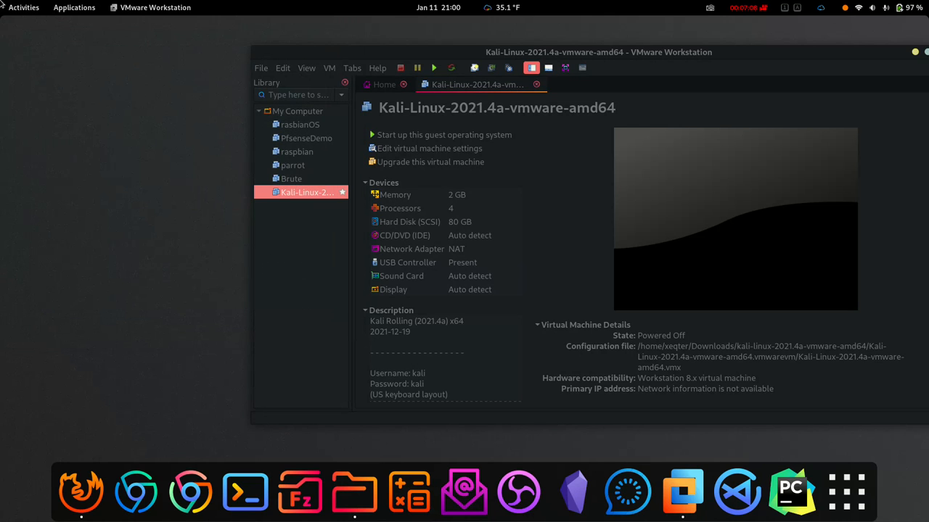
pyautogui.moveTo(599, 52); pyautogui.dragTo(442, 38)
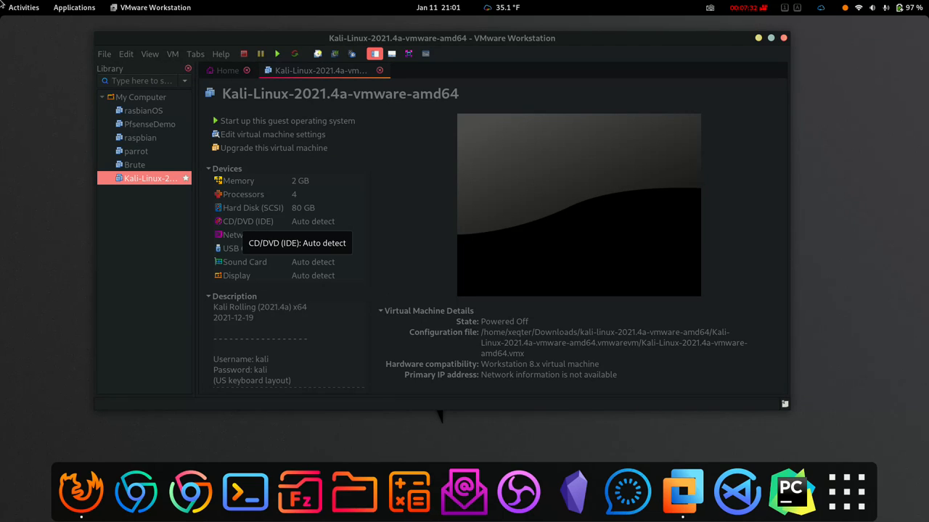
pyautogui.click(273, 135)
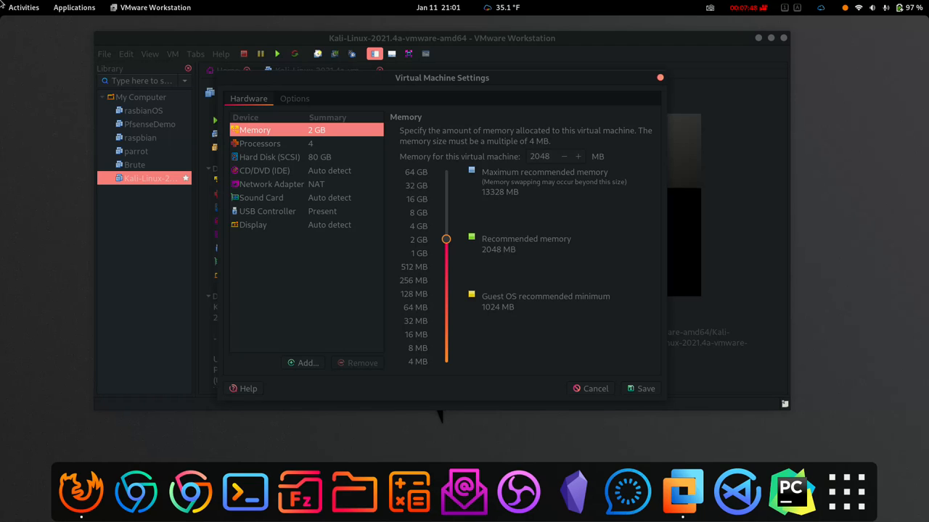
# Step: Review the network, sound, USB, memory and processor settings, then the Options page
pyautogui.click(271, 185)
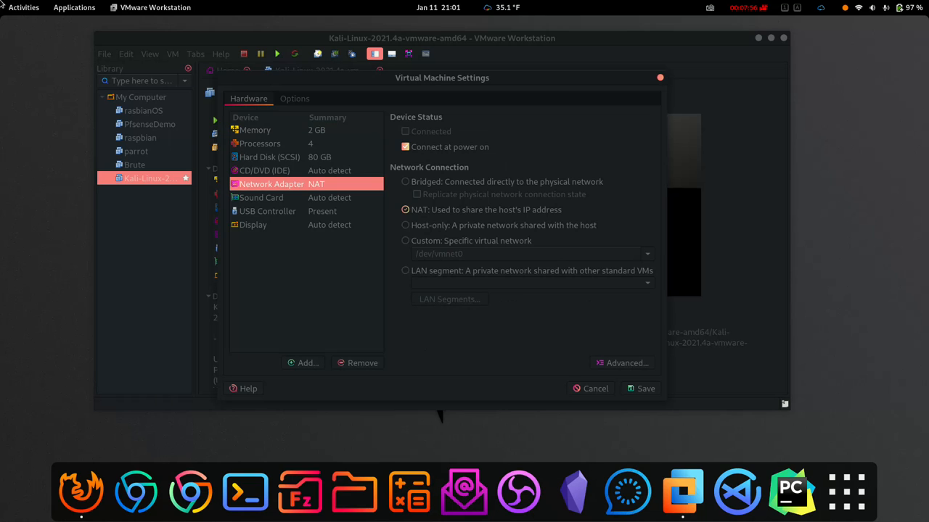
pyautogui.click(262, 198)
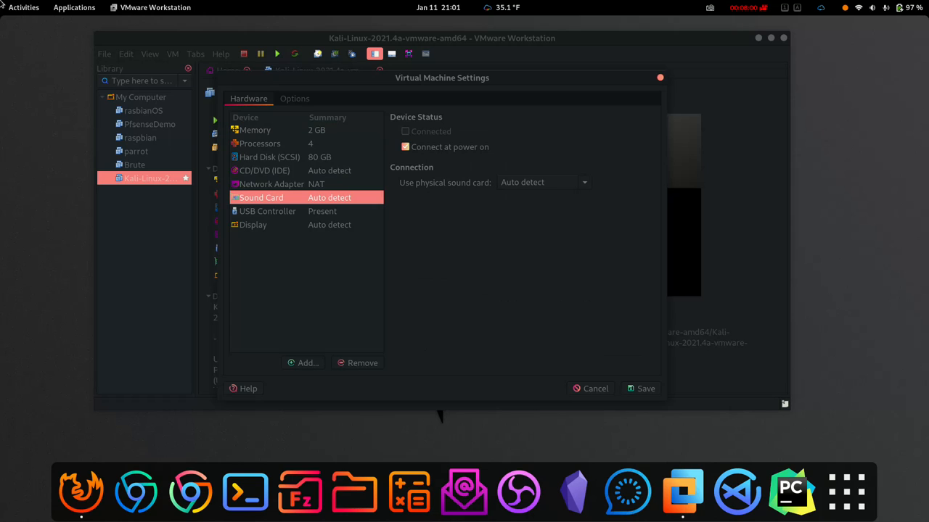
pyautogui.click(267, 211)
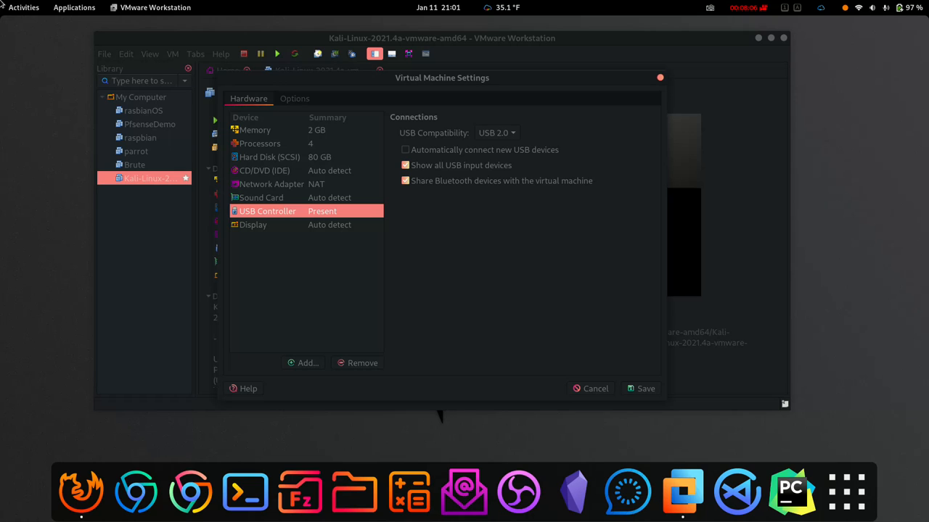
pyautogui.click(254, 131)
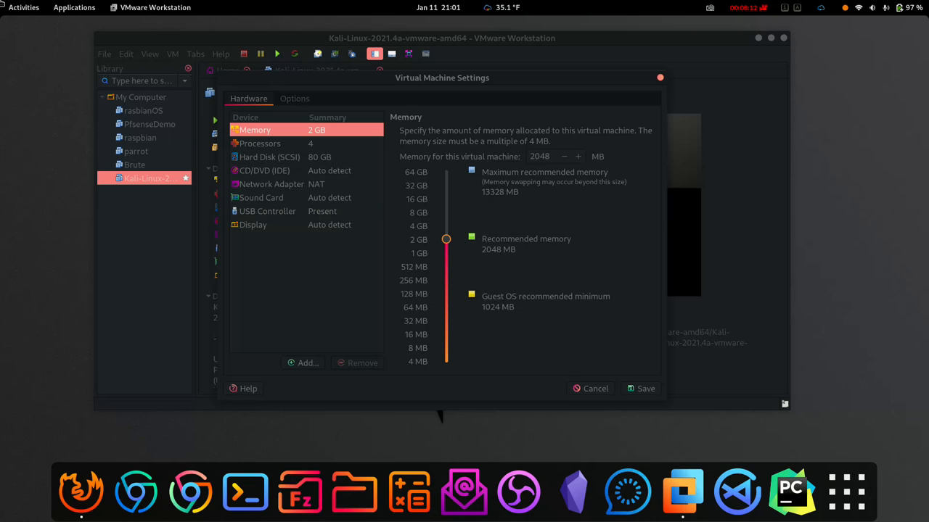
pyautogui.click(260, 144)
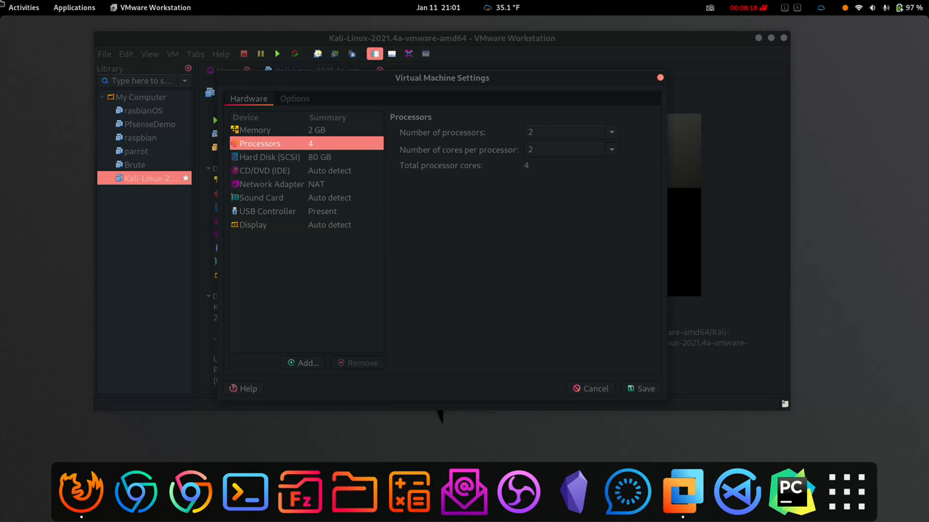
pyautogui.click(294, 99)
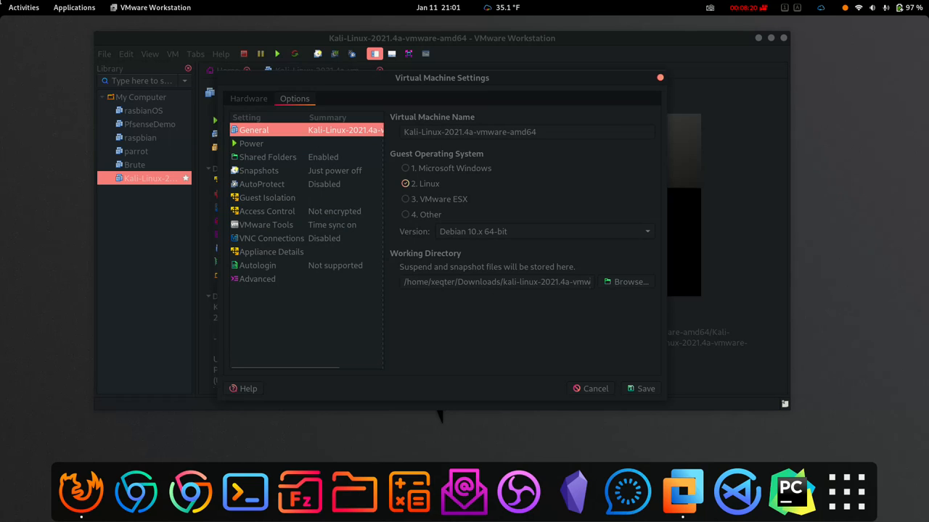
# Step: Shorten the VM name to 'Kali', save the settings, and power on the guest
pyautogui.moveTo(540, 132); pyautogui.dragTo(421, 132)
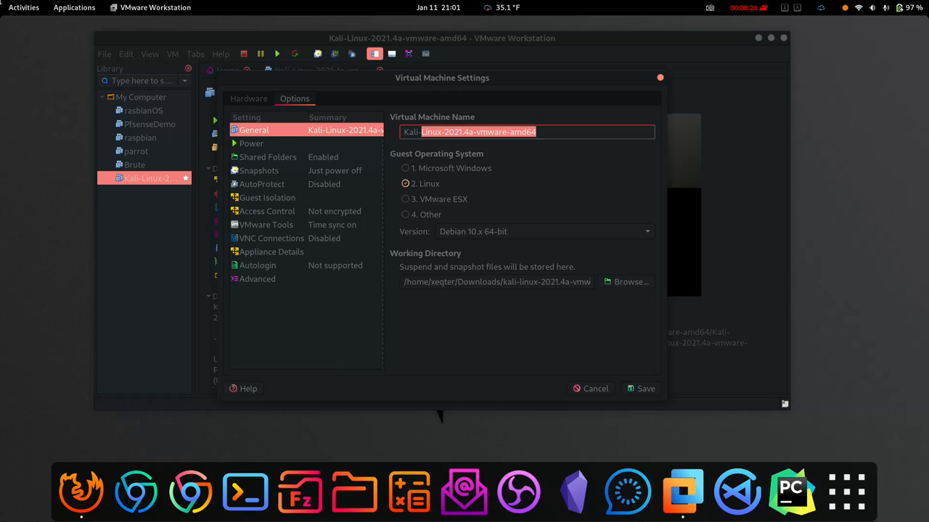
pyautogui.press('BackSpace')
pyautogui.press('BackSpace')
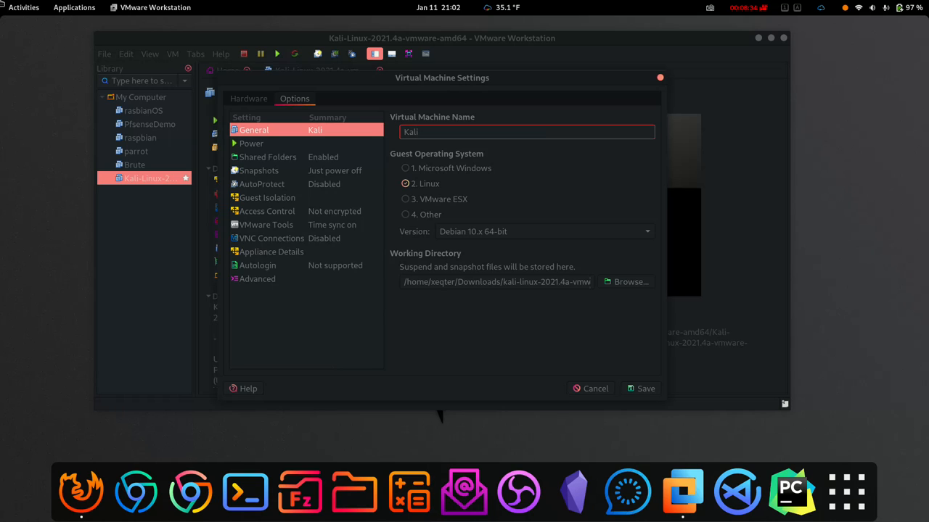
pyautogui.press('Tab')
pyautogui.press('Tab')
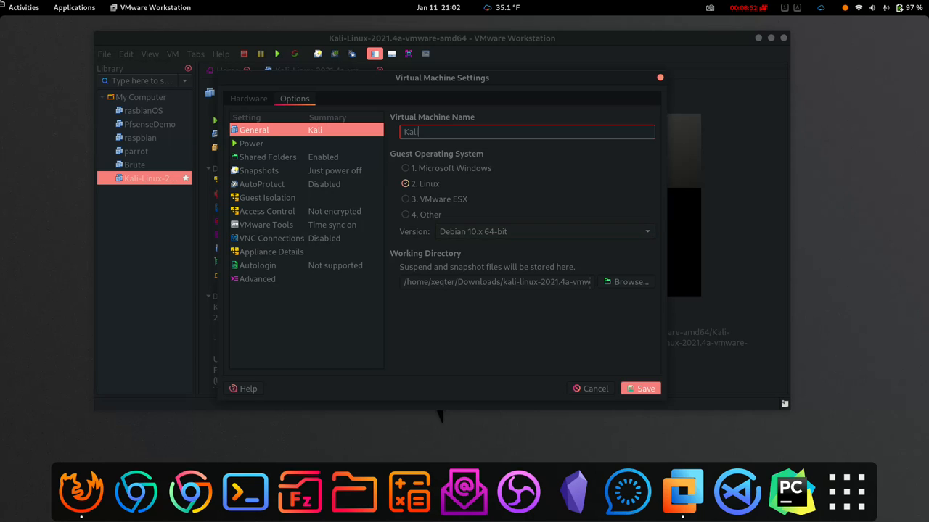
pyautogui.press('Return')
pyautogui.press('Up')
pyautogui.press('Up')
pyautogui.press('Up')
pyautogui.press('Return')
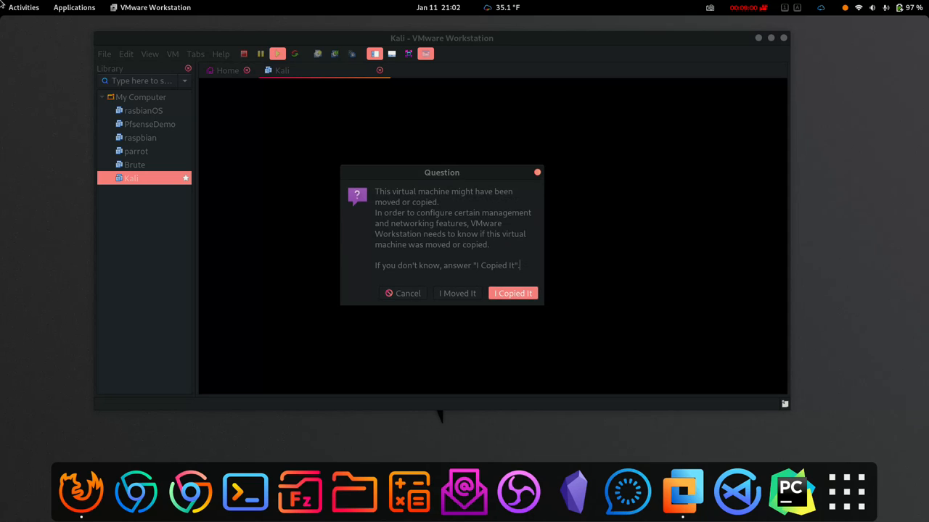
# Step: Answer 'I Copied It', dismiss the swap and removable-device notices, and reposition the window
pyautogui.press('Return')
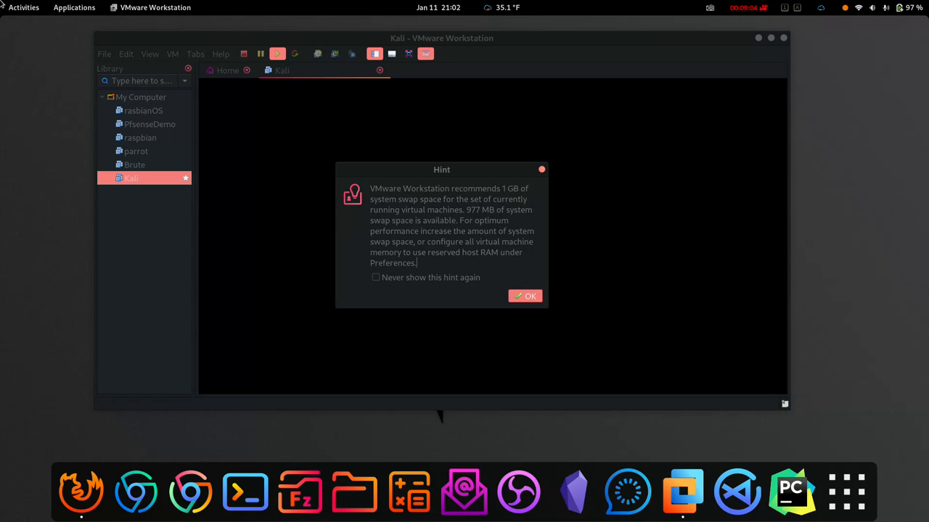
pyautogui.press('Return')
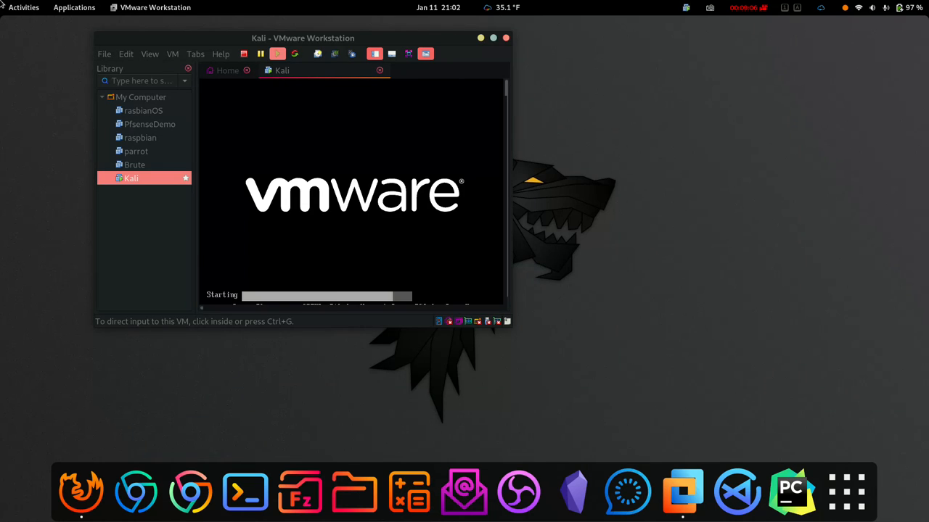
pyautogui.press('Return')
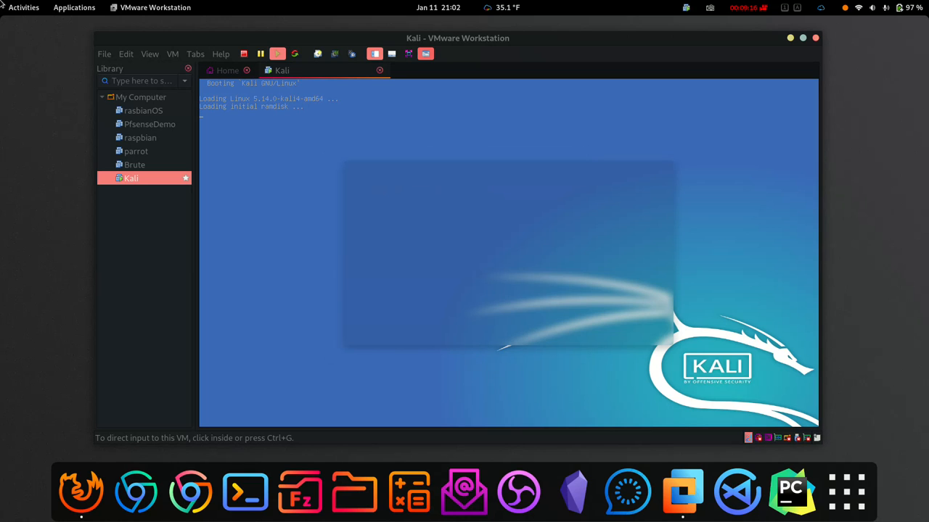
pyautogui.moveTo(458, 38); pyautogui.dragTo(411, 31)
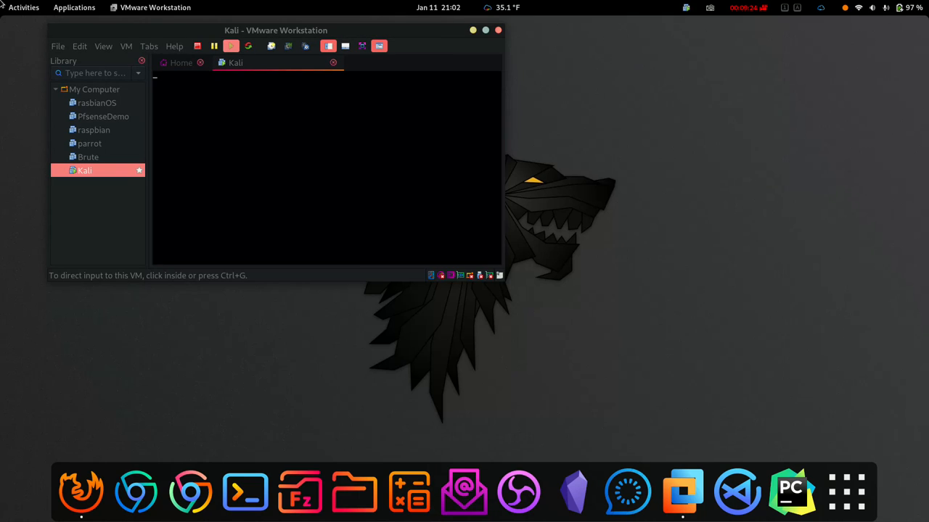
pyautogui.rightClick(772, 435)
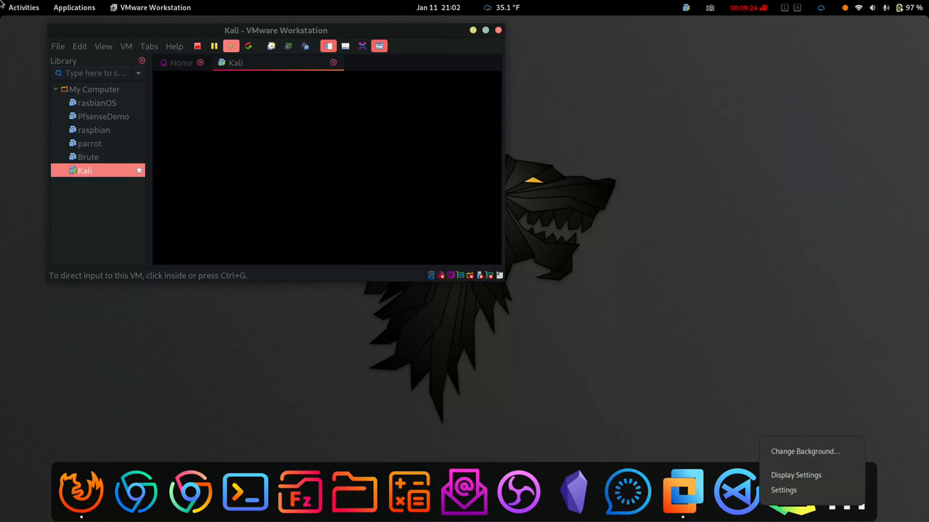
# Step: Dismiss the stray context menu while Kali boots to its login screen
pyautogui.press('Escape')
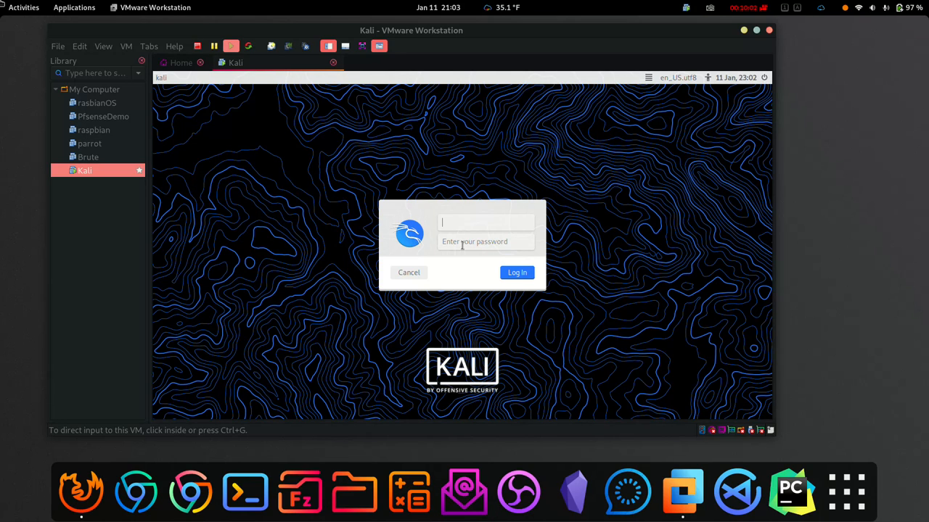
# Step: Maximize the VMware window and hide the virtual machine library
pyautogui.click(462, 245)
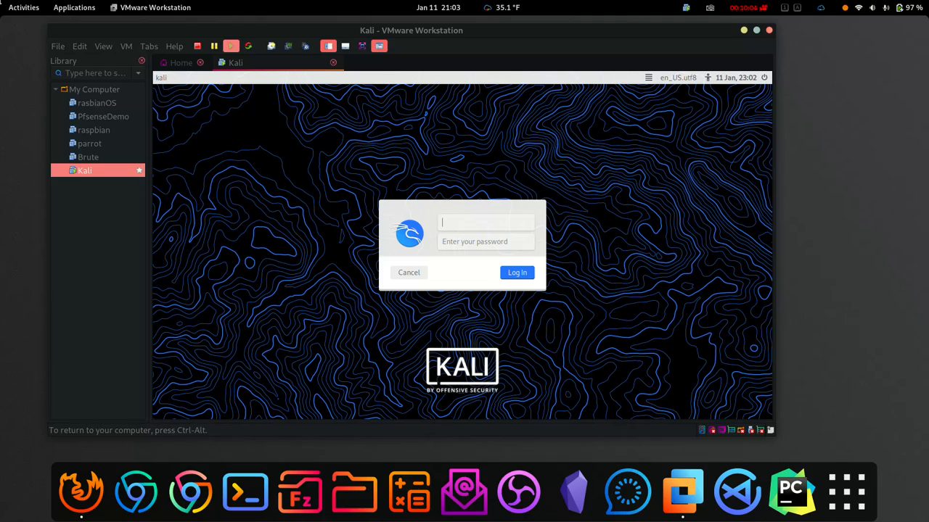
pyautogui.hotkey('ctrl', 'alt', 'Return')
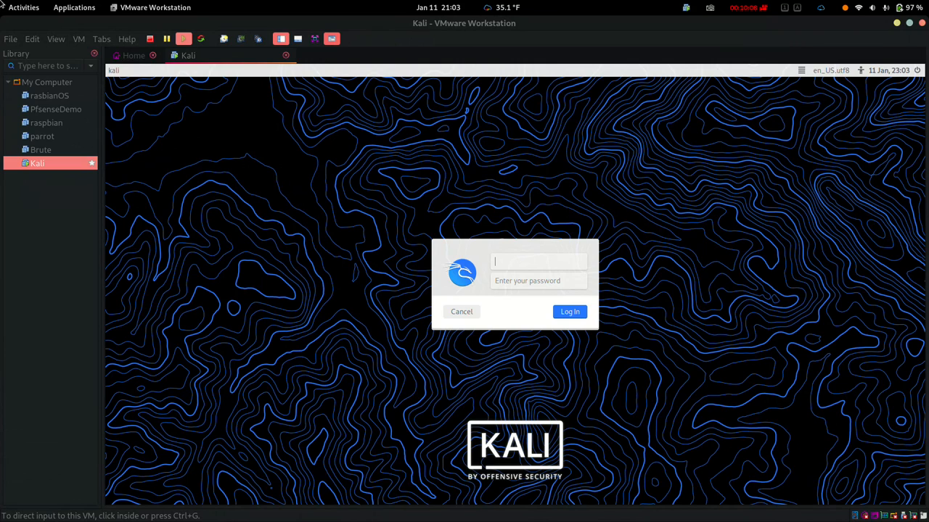
pyautogui.click(281, 40)
# Step: Log in to the Kali desktop as user kali with its password
pyautogui.hotkey('ctrl', 'g')
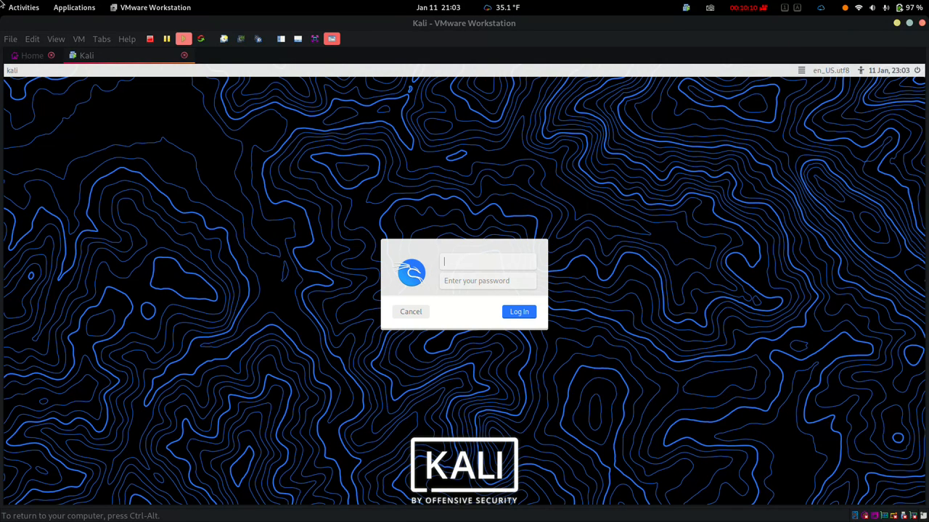
pyautogui.write('kali')
pyautogui.press('Tab')
pyautogui.write('kali')
pyautogui.press('Return')
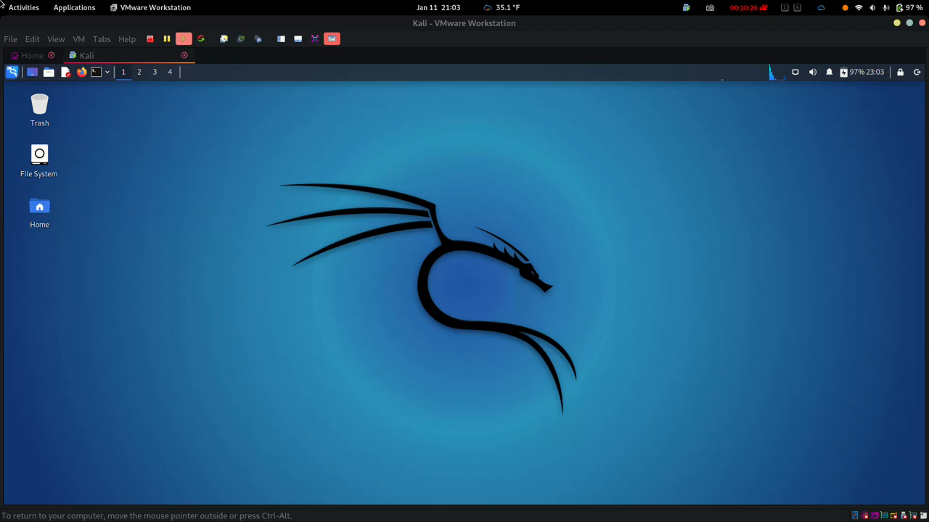
# Step: Open Kali's applications menu, browse the host app grid, then return to the Kali VM
pyautogui.click(12, 72)
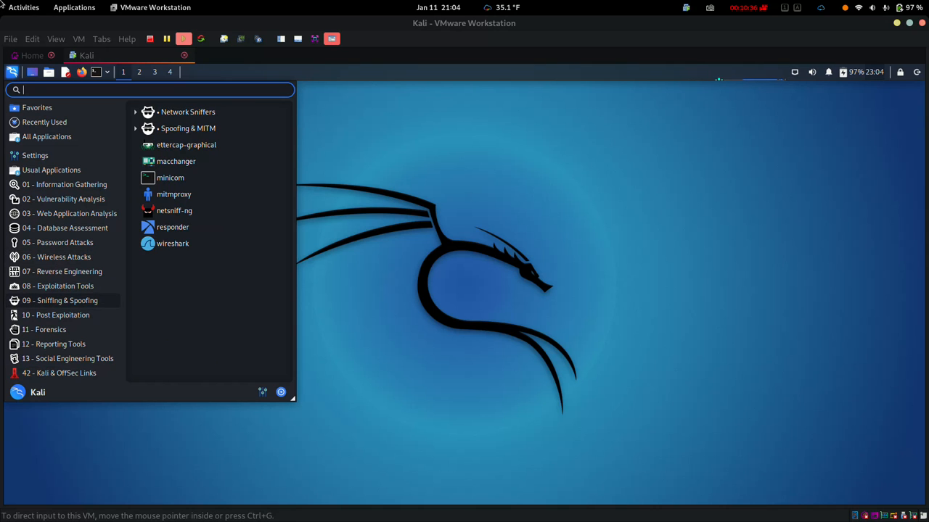
pyautogui.moveTo(2, 3)
pyautogui.press('super+a')
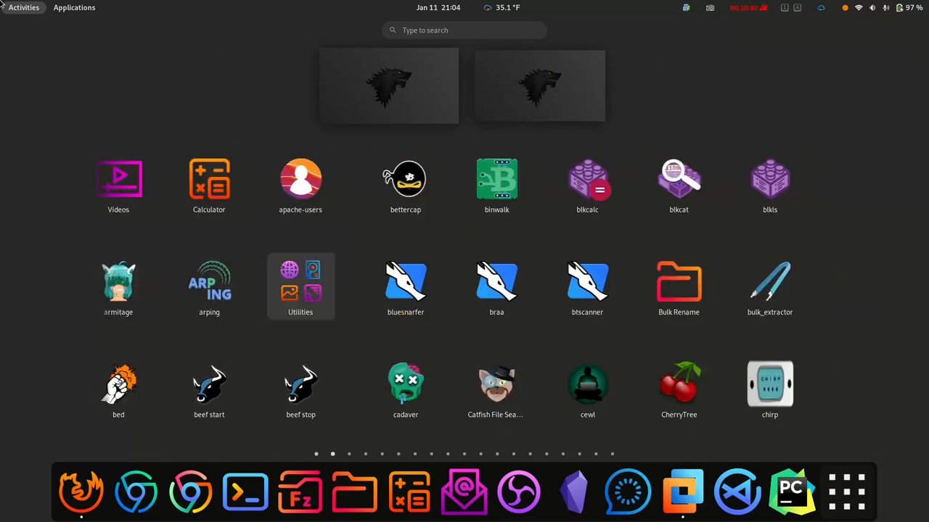
pyautogui.scroll(-2, 691, 286)
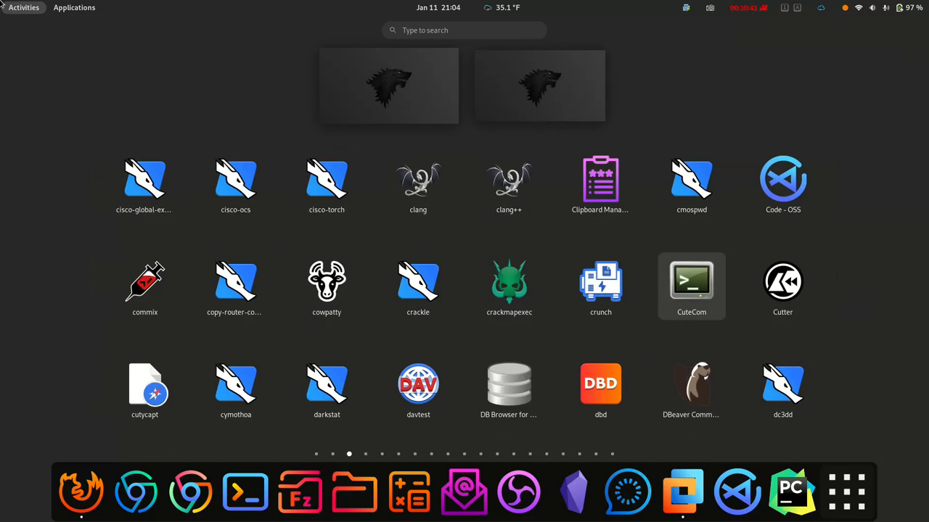
pyautogui.scroll(-2, 692, 287)
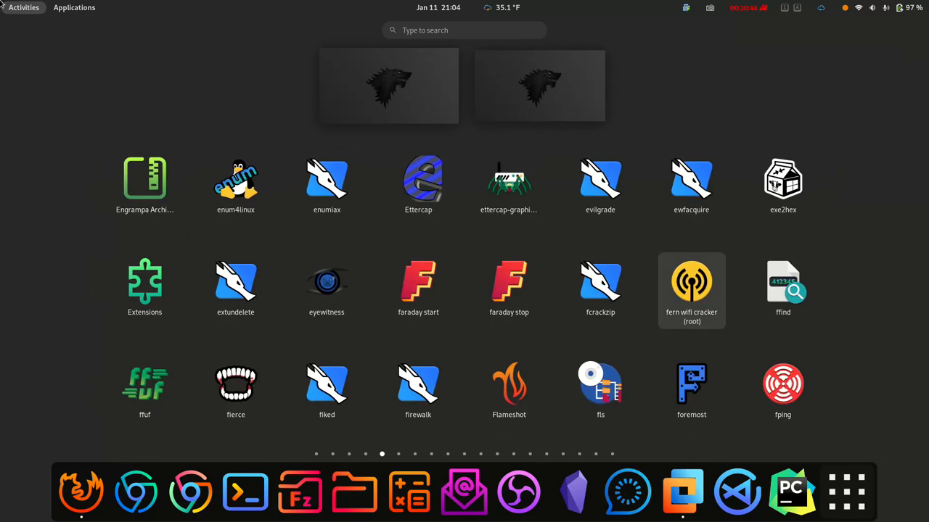
pyautogui.scroll(-1, 692, 286)
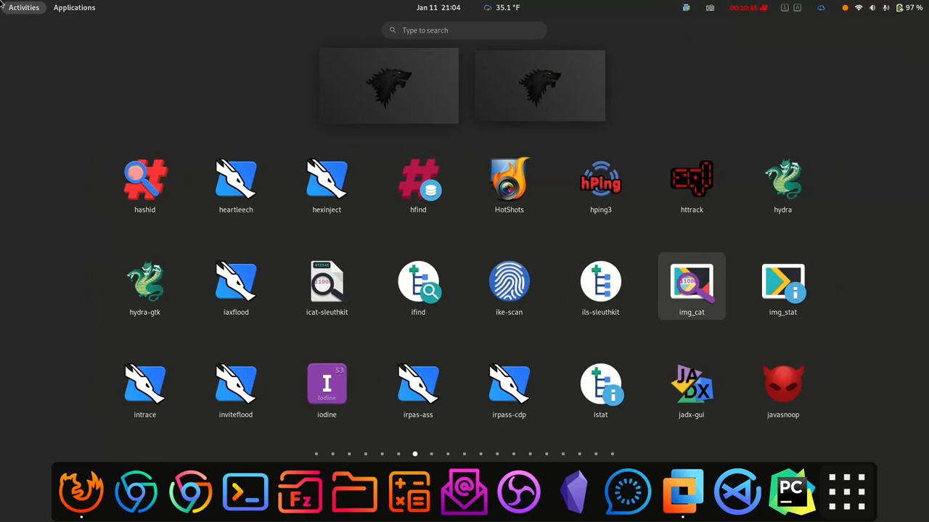
pyautogui.scroll(-3, 2, 3)
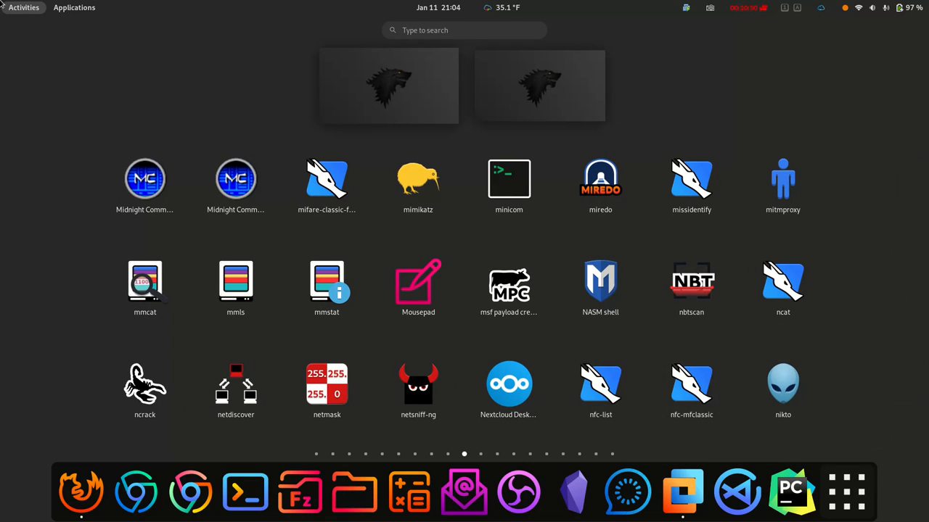
pyautogui.press('Left')
pyautogui.press('Left')
pyautogui.press('Return')
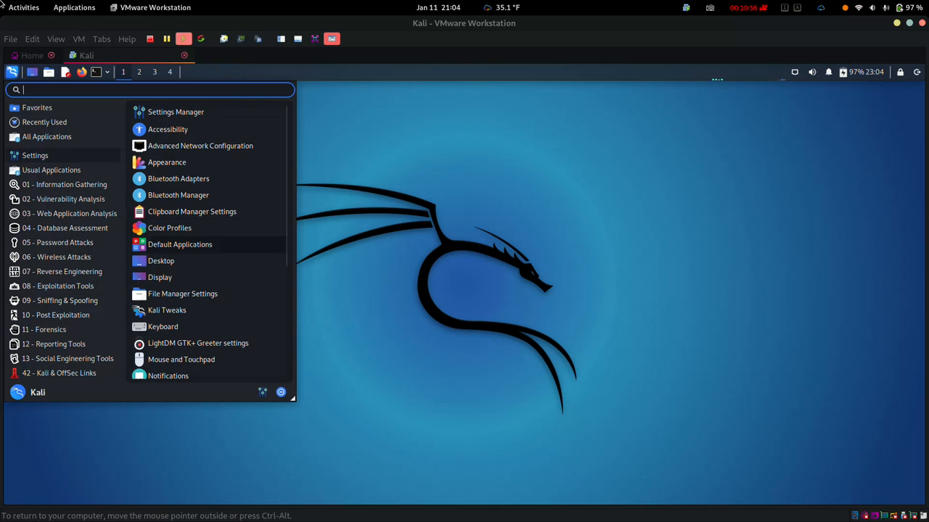
# Step: Open a Kali terminal with larger text, widen it, and enter sudo apt-get update
pyautogui.press('Escape')
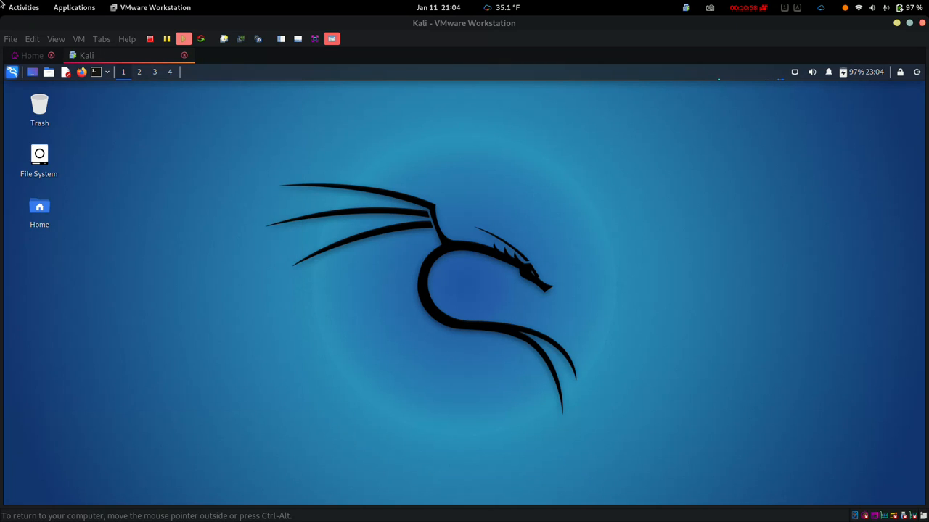
pyautogui.hotkey('ctrl', 'alt', 't')
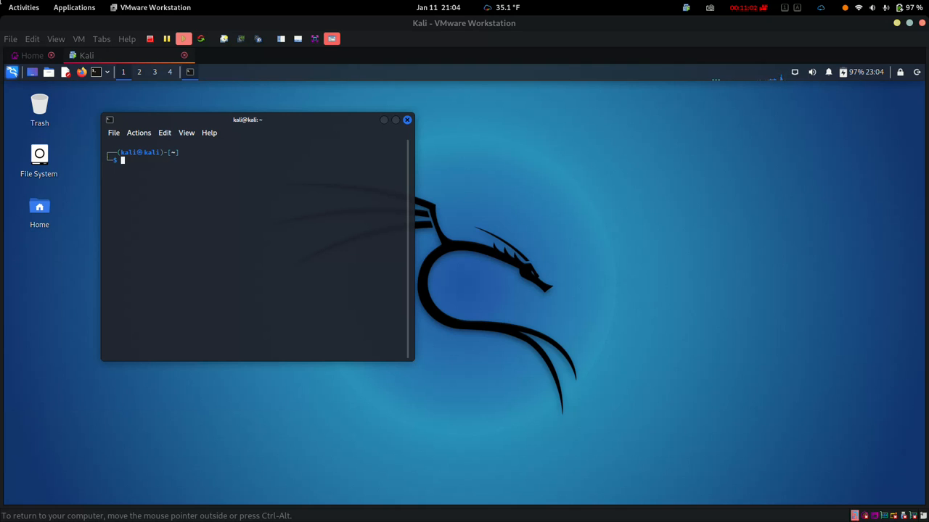
pyautogui.hotkey('ctrl', '+')
pyautogui.hotkey('ctrl', '+')
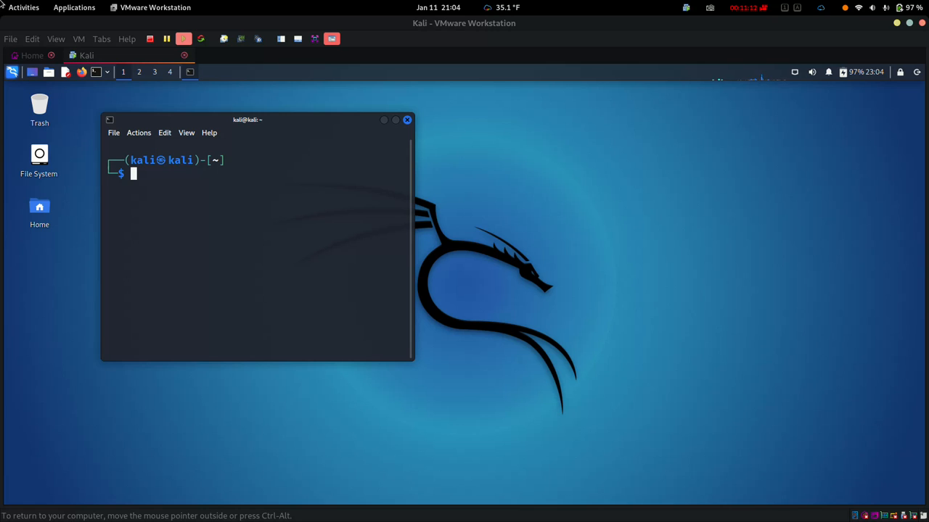
pyautogui.moveTo(415, 236); pyautogui.dragTo(431, 236)
pyautogui.moveTo(430, 361); pyautogui.dragTo(686, 375)
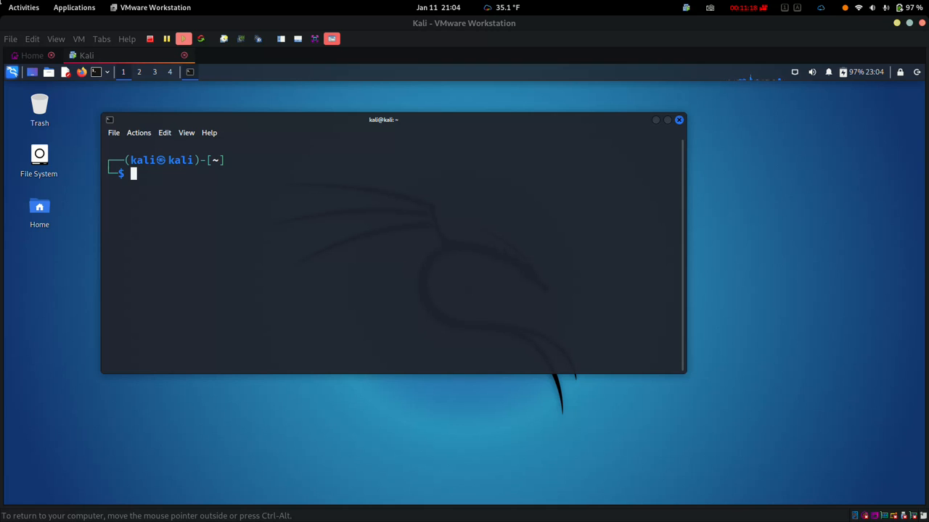
pyautogui.write('sudo apt-get update')
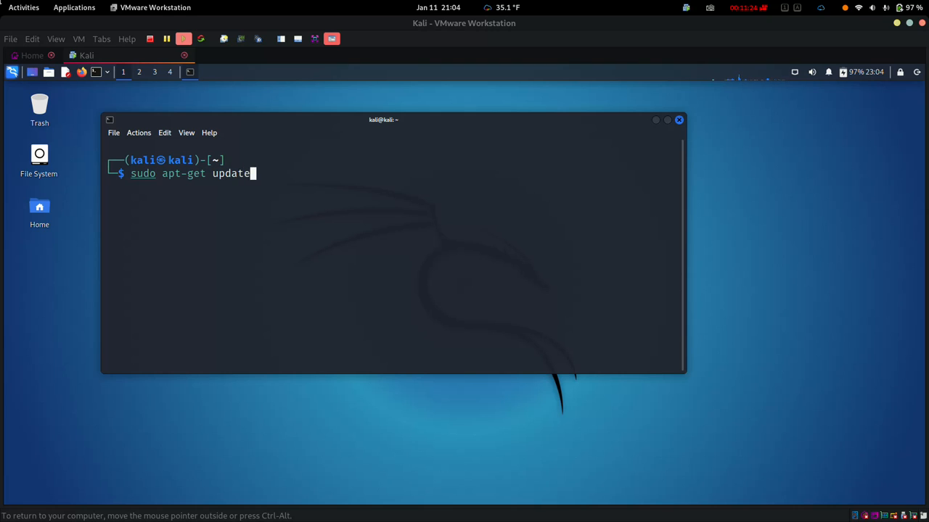
# Step: Run sudo apt-get update with the sudo password, then draft and discard an upgrade command
pyautogui.press('Return')
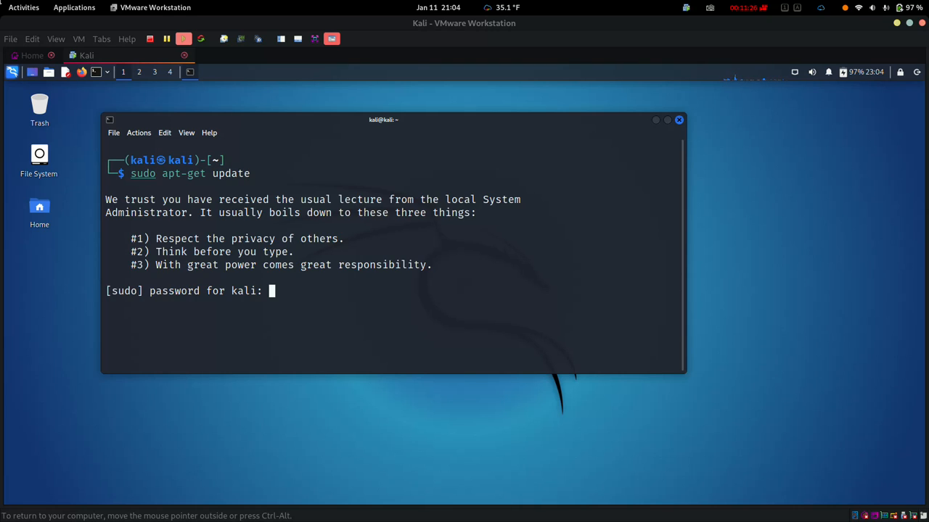
pyautogui.press('Return')
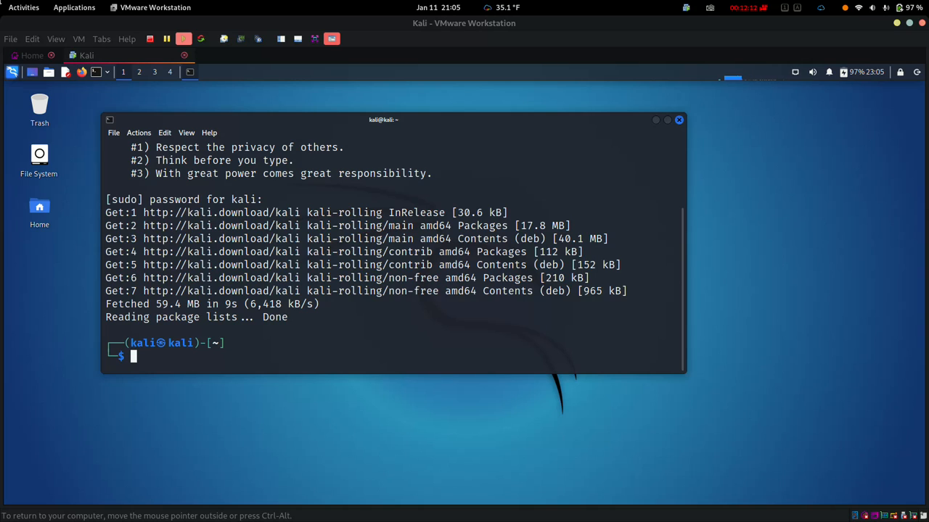
pyautogui.press('Up')
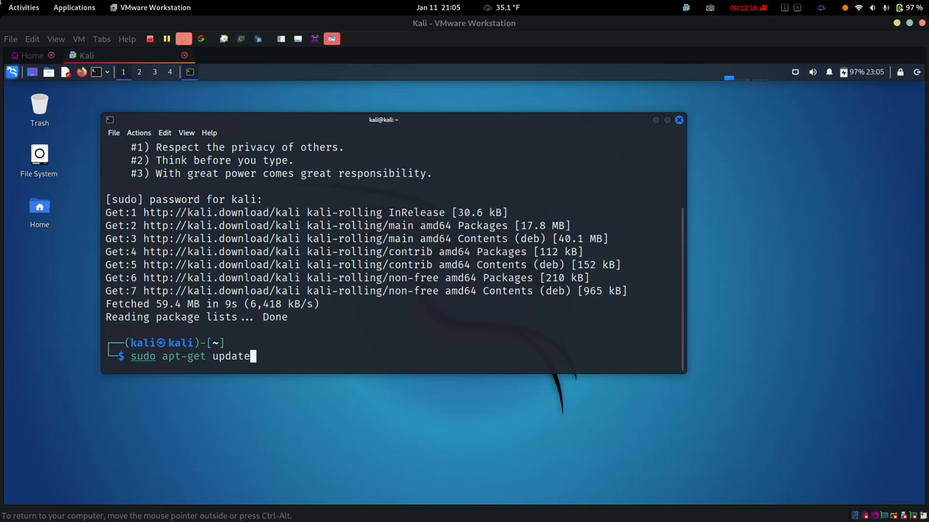
pyautogui.press('Left')
pyautogui.press('Left')
pyautogui.press('Left')
pyautogui.press('Left')
pyautogui.press('Delete')
pyautogui.press('Delete')
pyautogui.press('Delete')
pyautogui.press('Delete')
pyautogui.write('gradw')
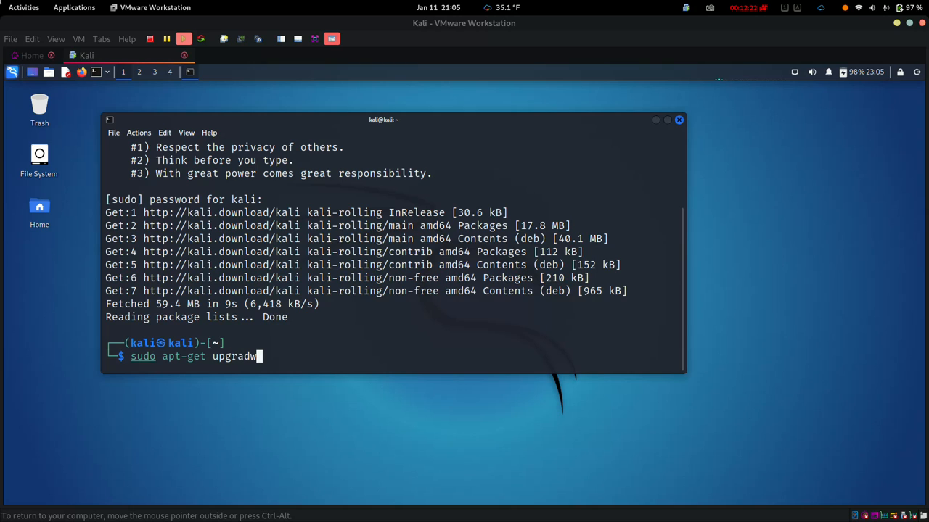
pyautogui.press('BackSpace')
pyautogui.write('e')
pyautogui.press('BackSpace')
pyautogui.press('BackSpace')
pyautogui.press('BackSpace')
pyautogui.press('BackSpace')
pyautogui.press('BackSpace')
pyautogui.press('BackSpace')
pyautogui.press('BackSpace')
pyautogui.press('BackSpace')
pyautogui.press('BackSpace')
pyautogui.press('BackSpace')
pyautogui.press('BackSpace')
pyautogui.press('BackSpace')
pyautogui.press('BackSpace')
pyautogui.press('BackSpace')
pyautogui.press('BackSpace')
pyautogui.press('BackSpace')
pyautogui.press('BackSpace')
pyautogui.press('BackSpace')
pyautogui.press('BackSpace')
pyautogui.press('BackSpace')
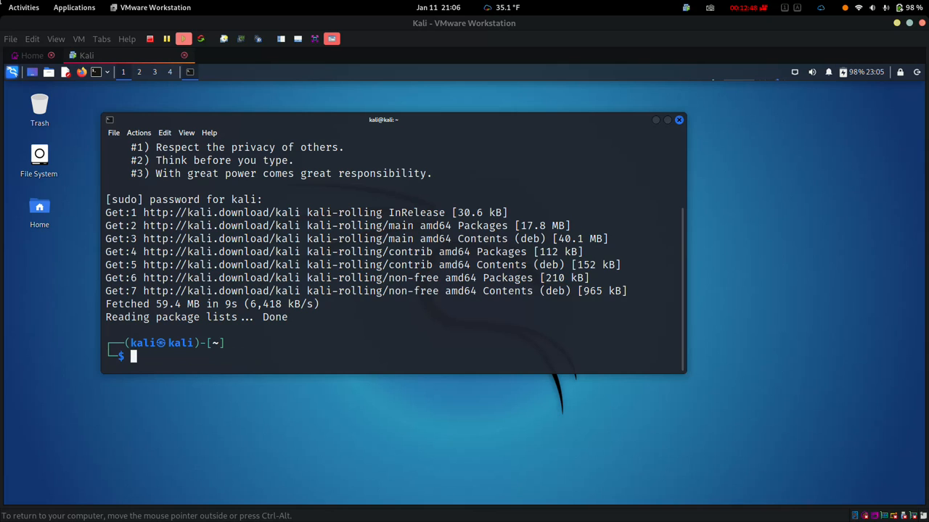
# Step: Run w to list logged-in users and select the kali username in its output
pyautogui.write('w')
pyautogui.press('Return')
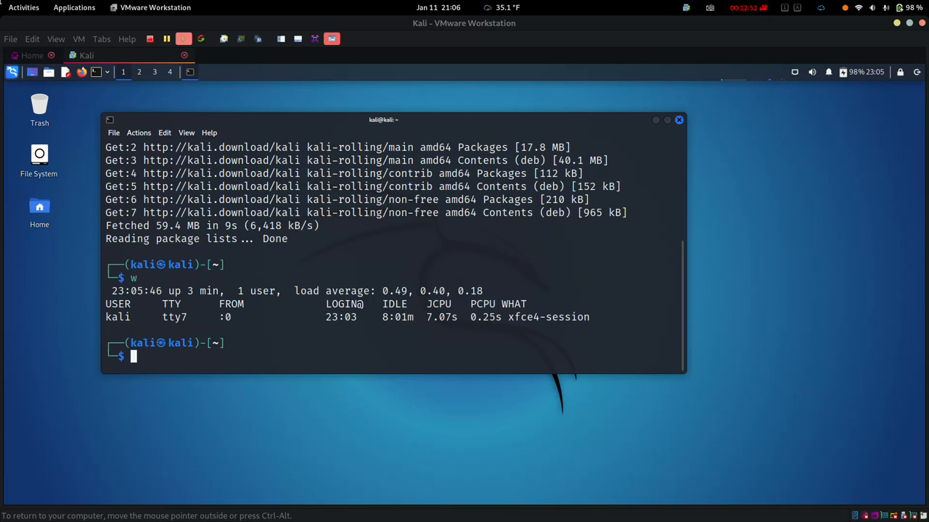
pyautogui.moveTo(137, 317); pyautogui.dragTo(107, 317)
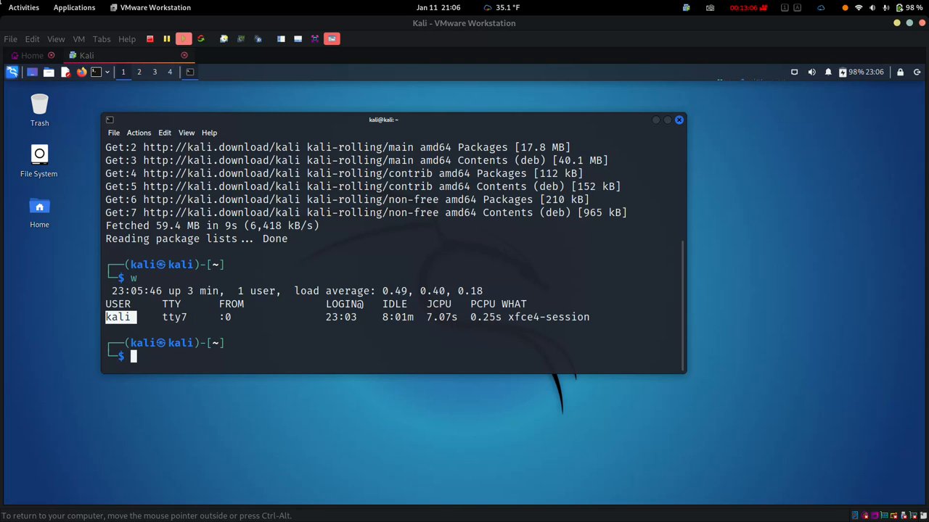
pyautogui.click(136, 317)
pyautogui.moveTo(143, 317); pyautogui.dragTo(106, 315)
pyautogui.moveTo(143, 317); pyautogui.dragTo(106, 318)
# Step: Create user xeqtter with sudo adduser, setting a password and leaving the info fields empty
pyautogui.write('sudo adduser')
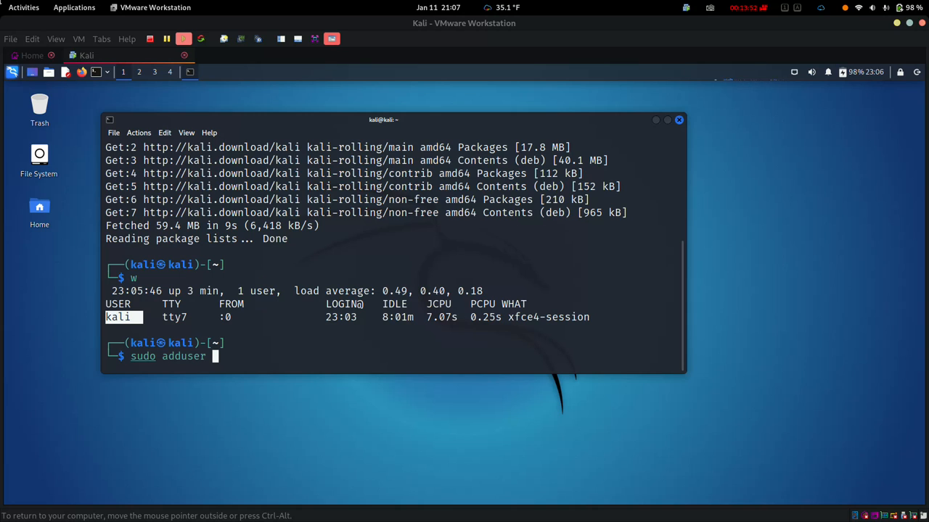
pyautogui.write(' xeqtter')
pyautogui.press('Return')
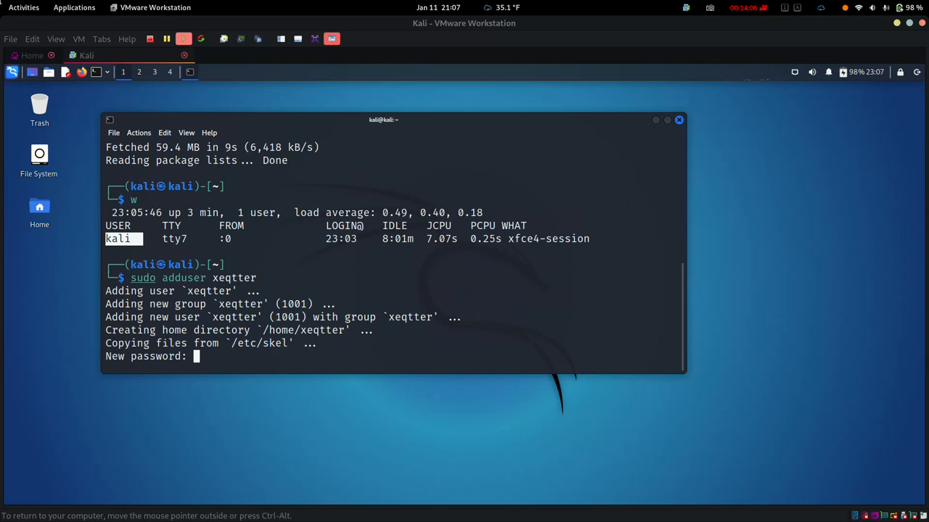
pyautogui.press('Return')
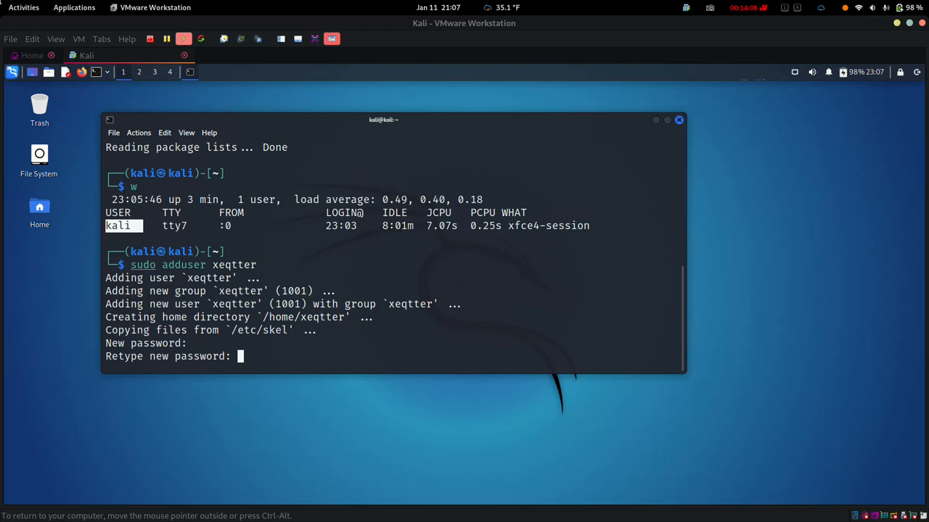
pyautogui.press('Return')
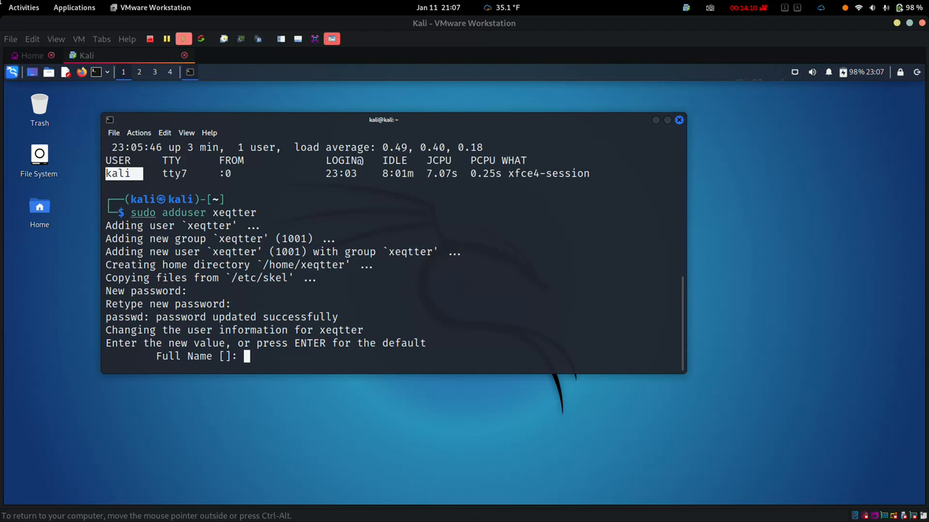
pyautogui.press('Return')
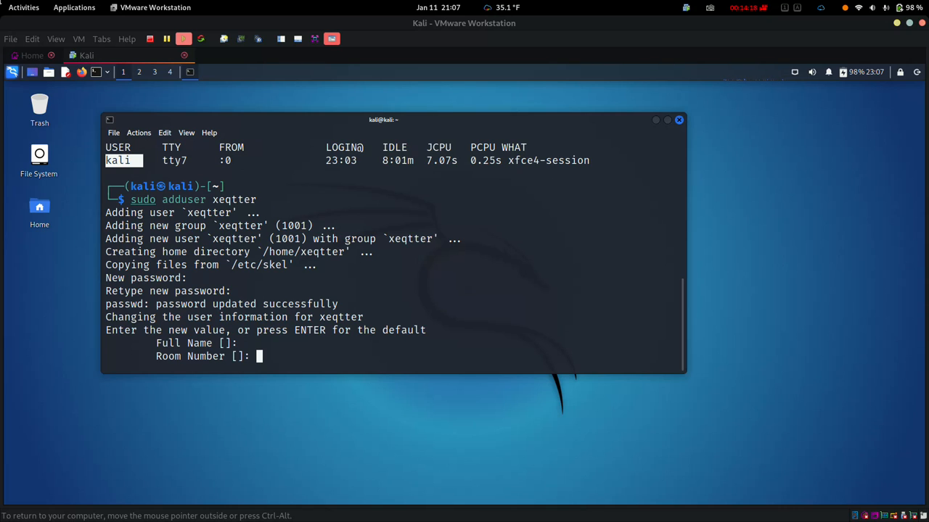
pyautogui.press('Return')
pyautogui.press('Return')
pyautogui.press('Return')
pyautogui.press('Return')
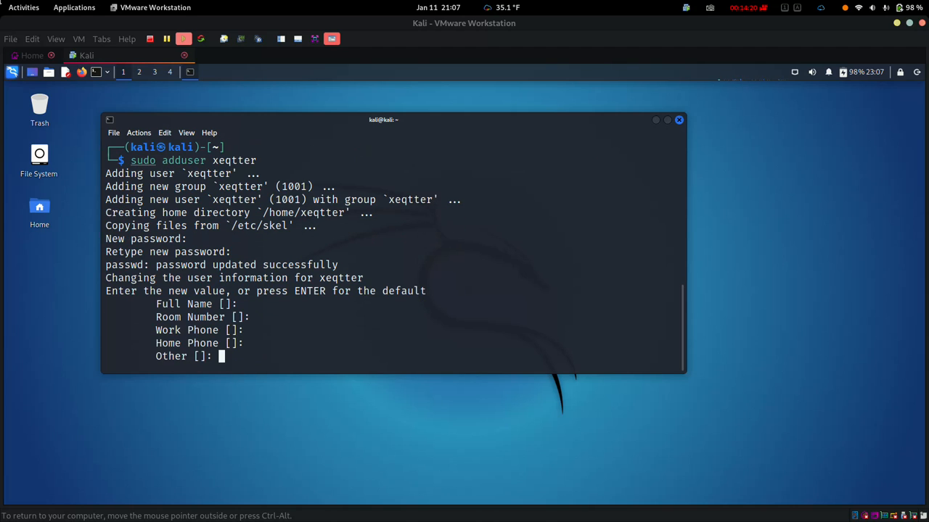
pyautogui.press('Return')
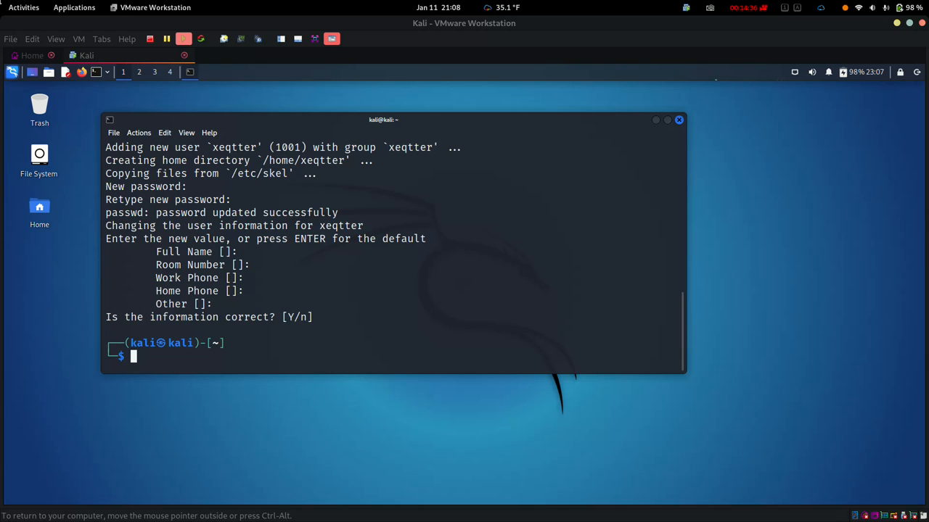
pyautogui.write('sudo')
# Step: Run sudo adduser xeqtter sudo to add xeqtter to the sudo group
pyautogui.press('Right')
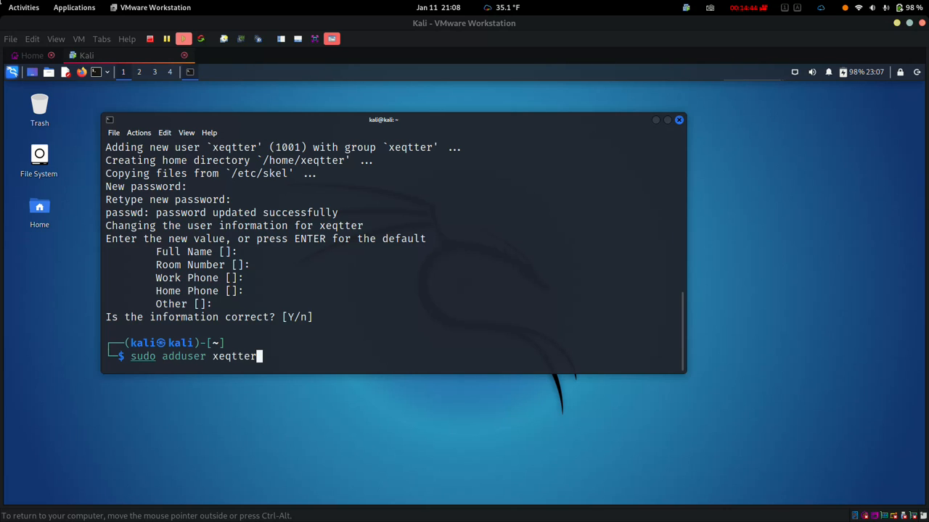
pyautogui.write('sudo')
pyautogui.press('Return')
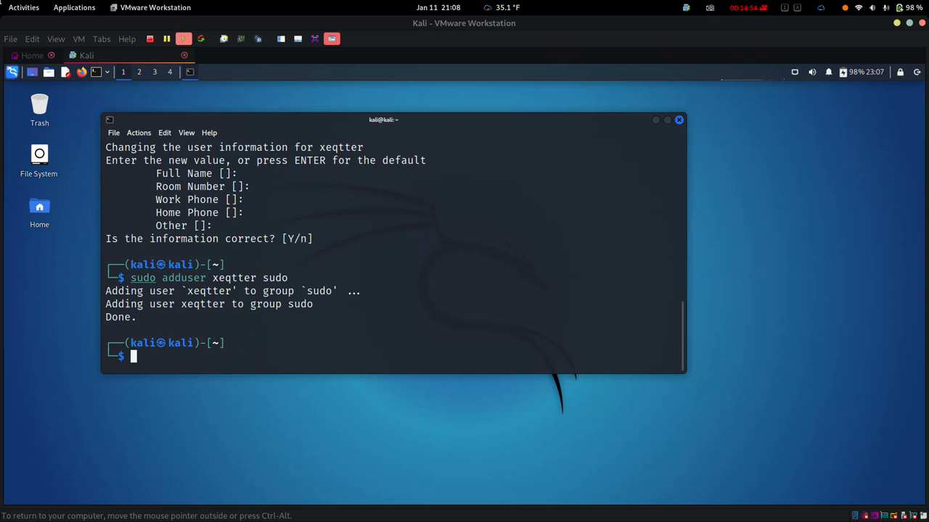
pyautogui.moveTo(143, 317); pyautogui.dragTo(106, 290)
pyautogui.click(106, 291)
# Step: Close the terminal and log out of the kali session
pyautogui.click(678, 120)
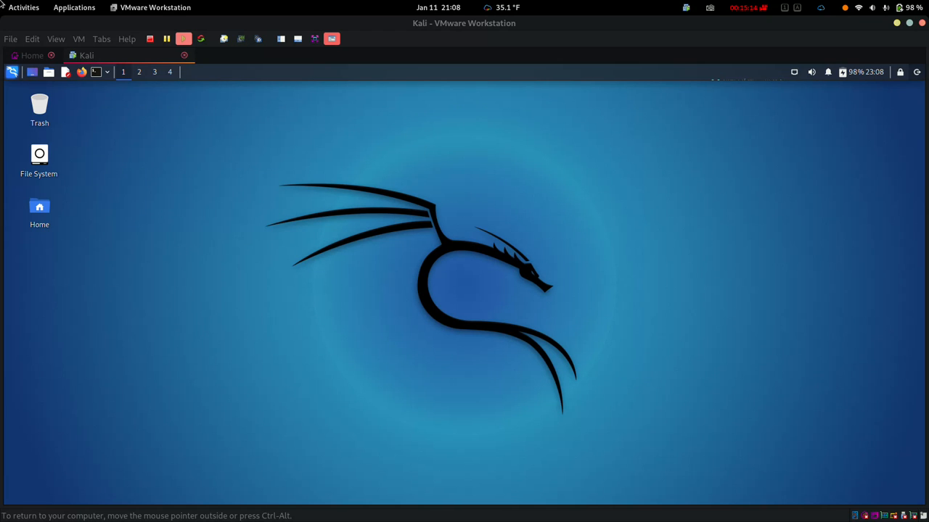
pyautogui.click(917, 72)
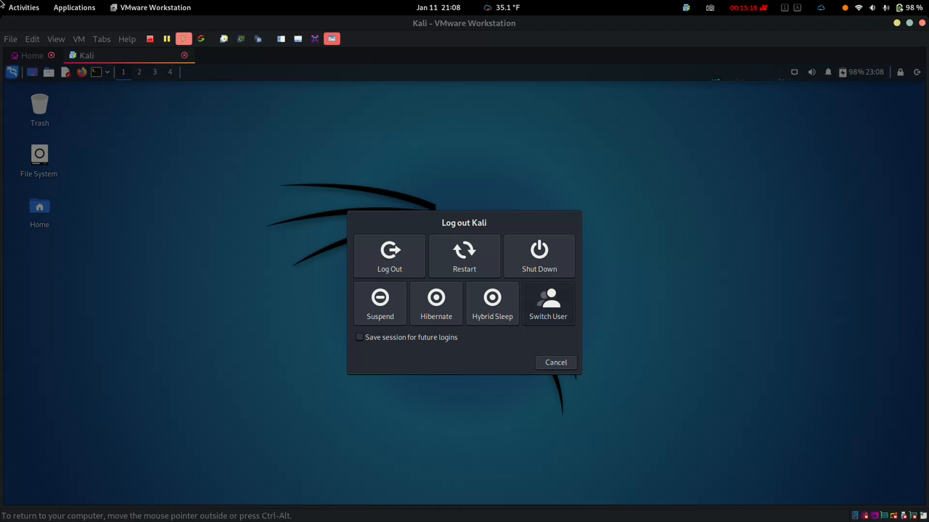
pyautogui.click(464, 256)
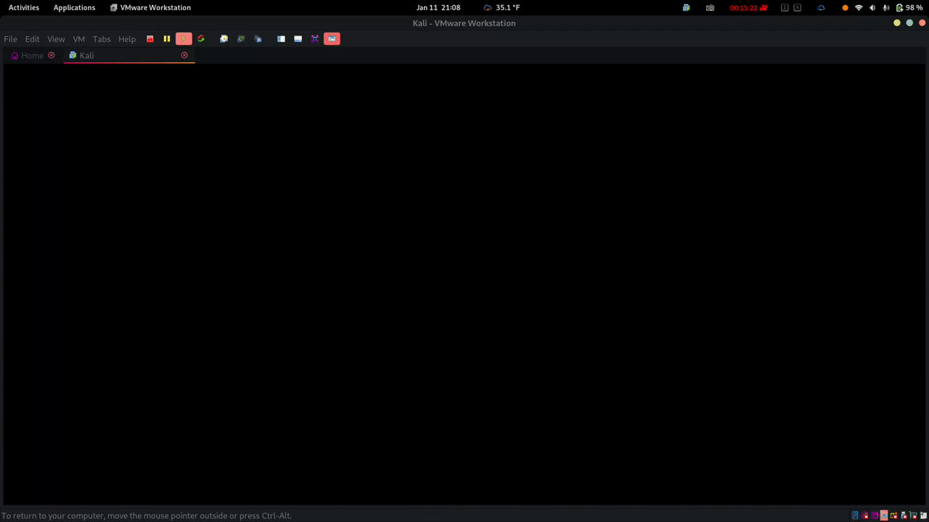
# Step: Log back in as xeqtter with its password
pyautogui.write('xeqtter')
pyautogui.press('Tab')
pyautogui.write('••••••')
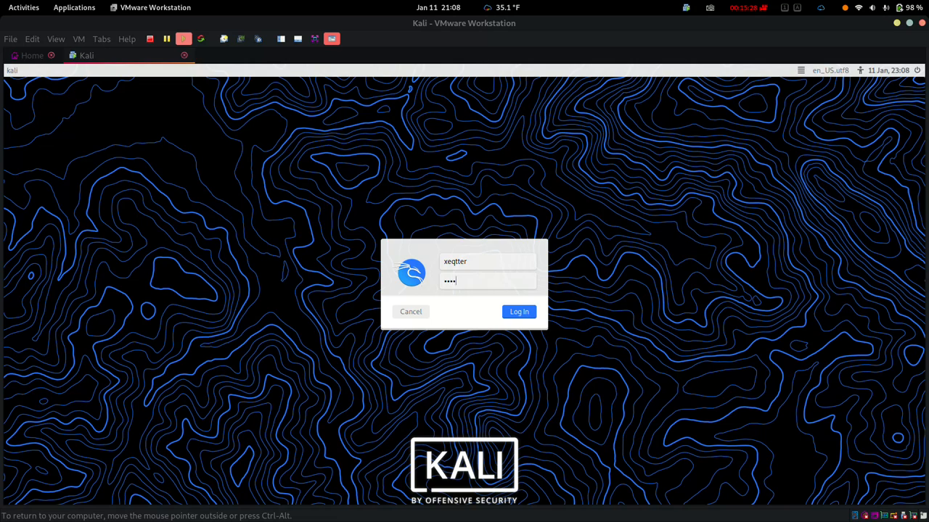
pyautogui.press('Return')
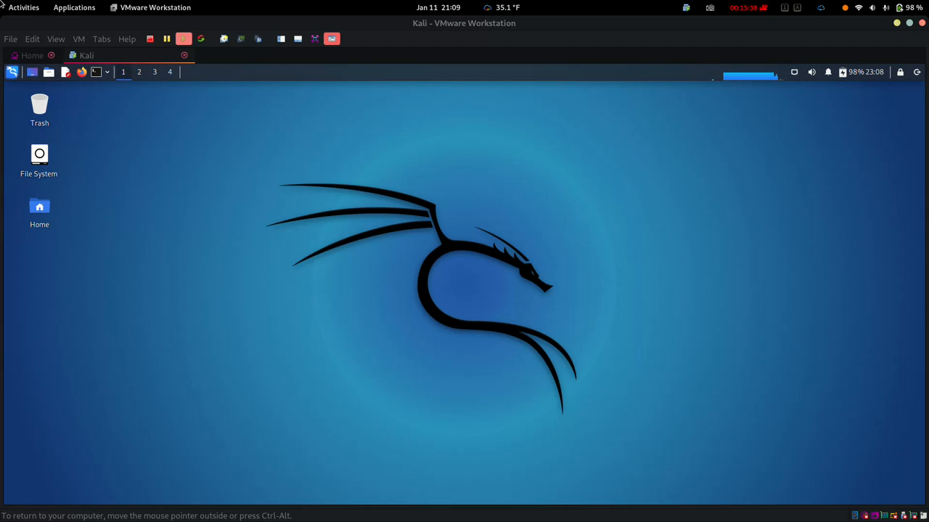
# Step: Set the desktop wallpaper to the dark blue Kali dragon image in Desktop settings
pyautogui.rightClick(358, 166)
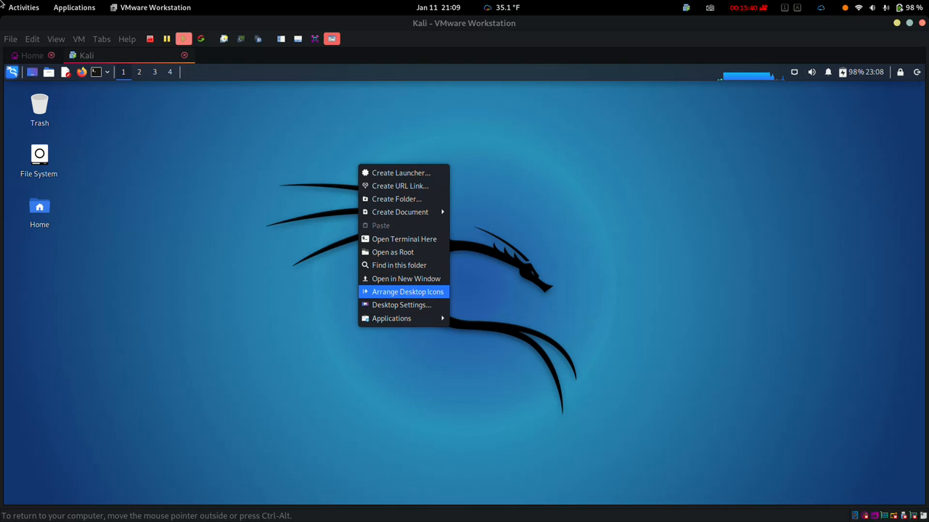
pyautogui.click(401, 305)
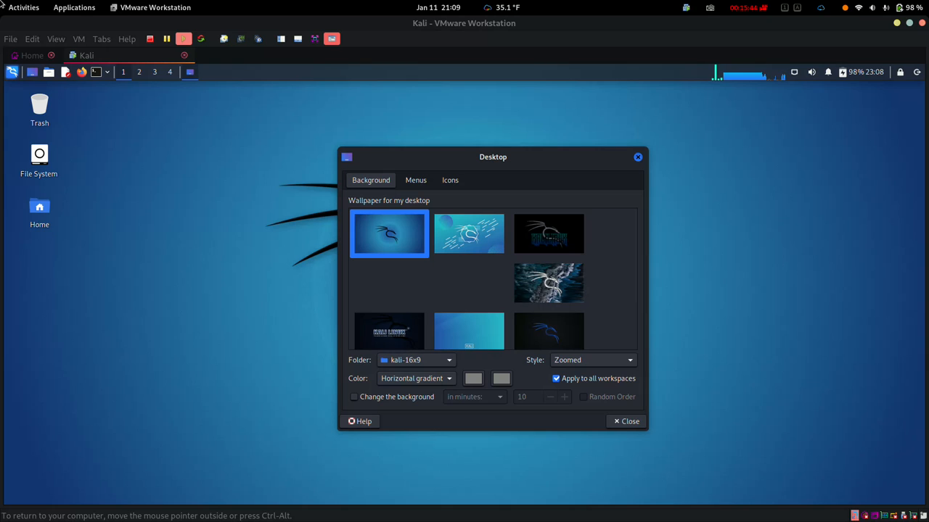
pyautogui.click(549, 332)
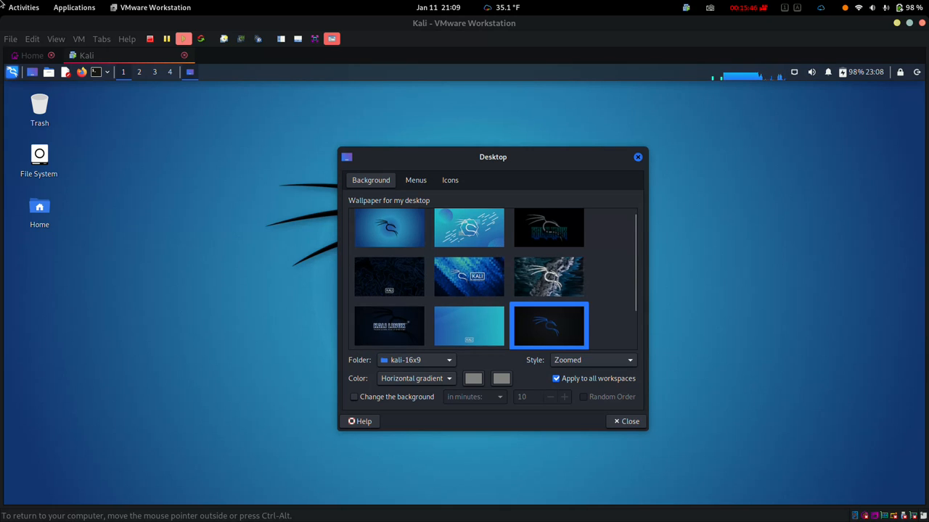
pyautogui.click(626, 421)
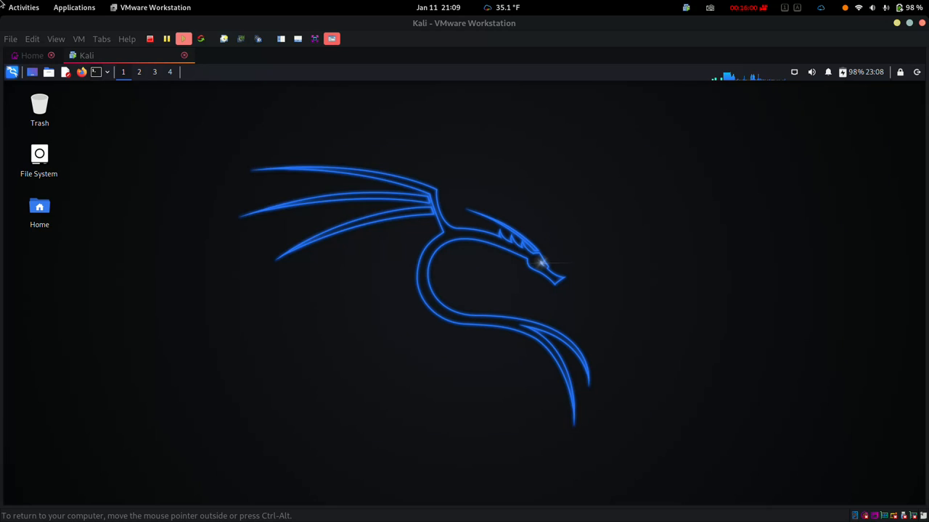
# Step: Open a widened, larger-text terminal and run sudo apt-get update with the password
pyautogui.hotkey('ctrl', 'alt', 't')
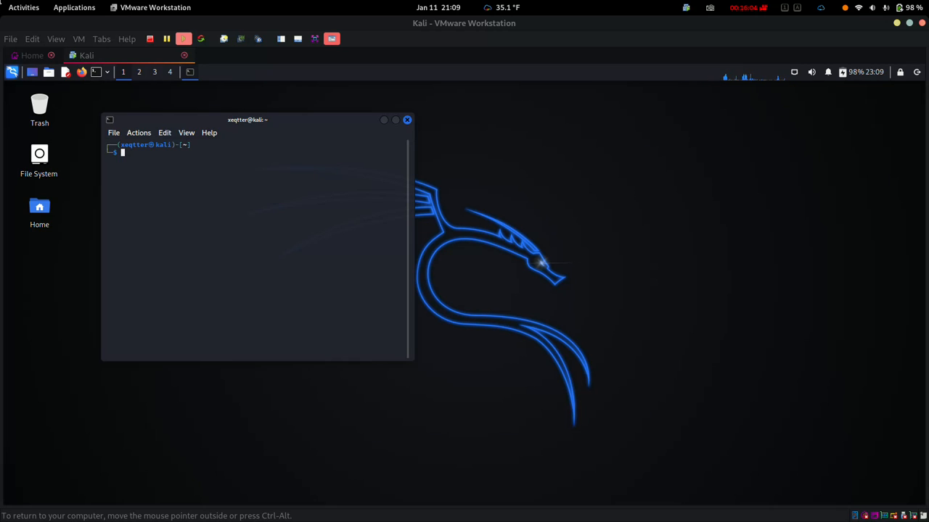
pyautogui.hotkey('ctrl', '+')
pyautogui.hotkey('ctrl', '+')
pyautogui.hotkey('ctrl', '+')
pyautogui.hotkey('ctrl', '+')
pyautogui.hotkey('ctrl', '+')
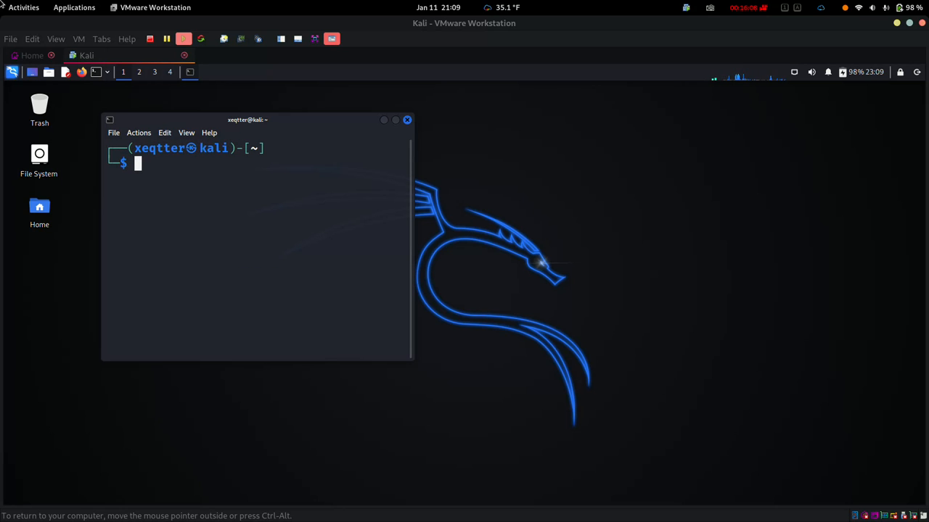
pyautogui.moveTo(414, 360); pyautogui.dragTo(650, 375)
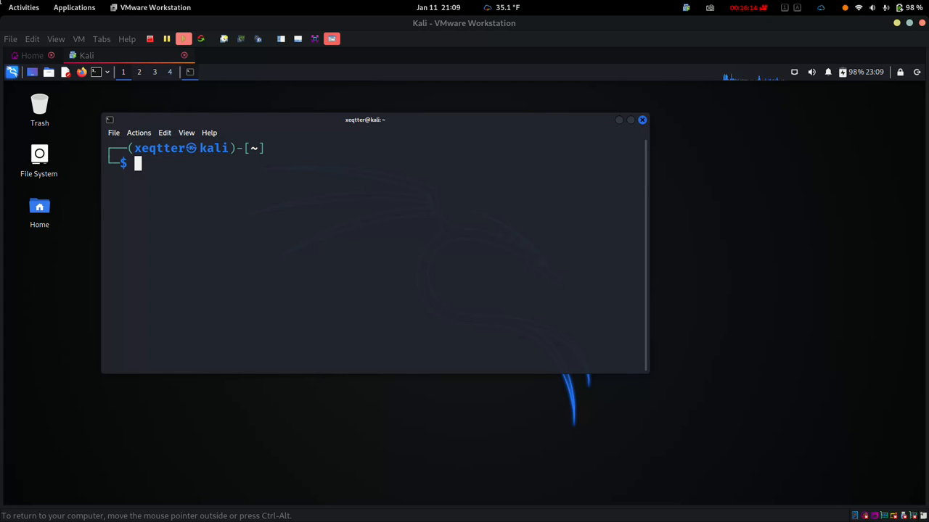
pyautogui.write('sudo apt')
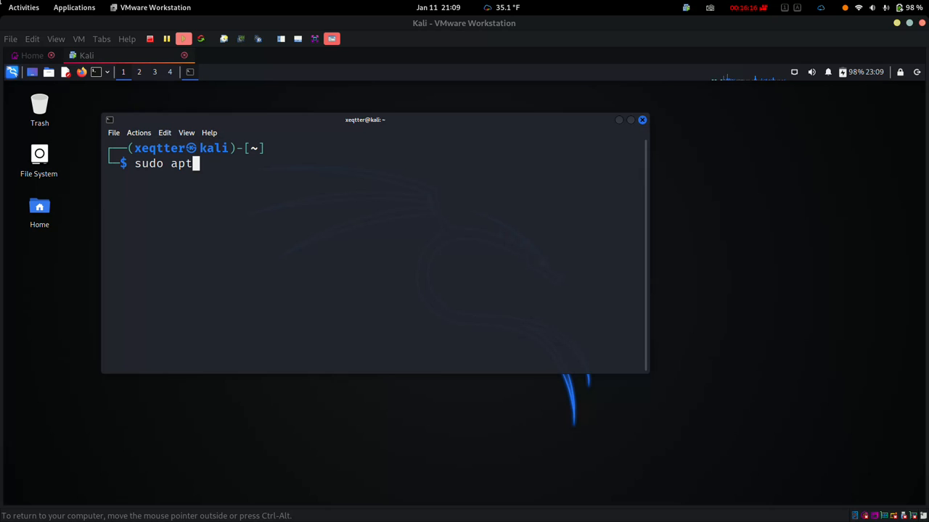
pyautogui.write('-get update')
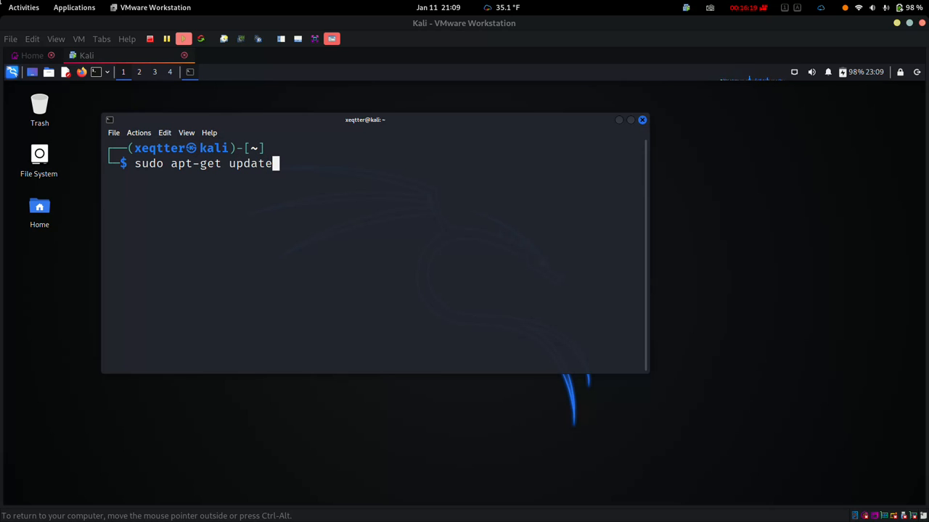
pyautogui.press('Return')
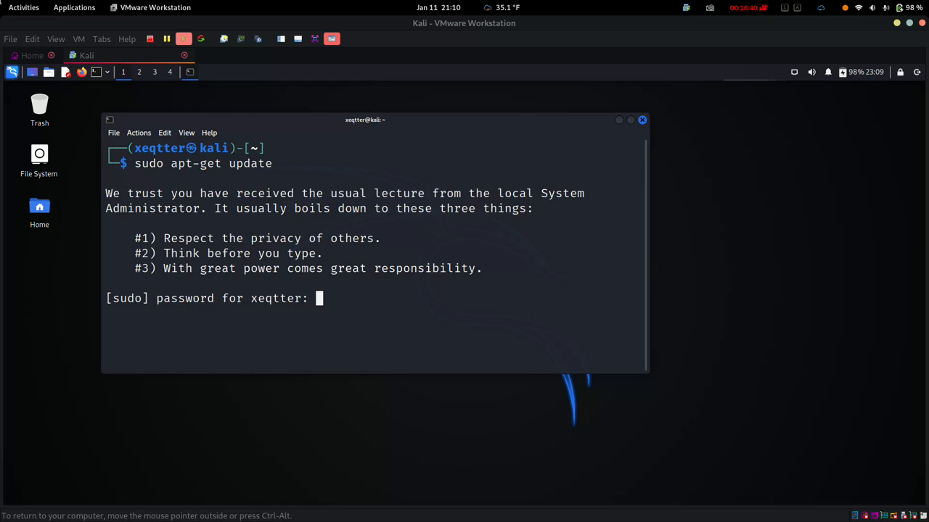
pyautogui.press('Return')
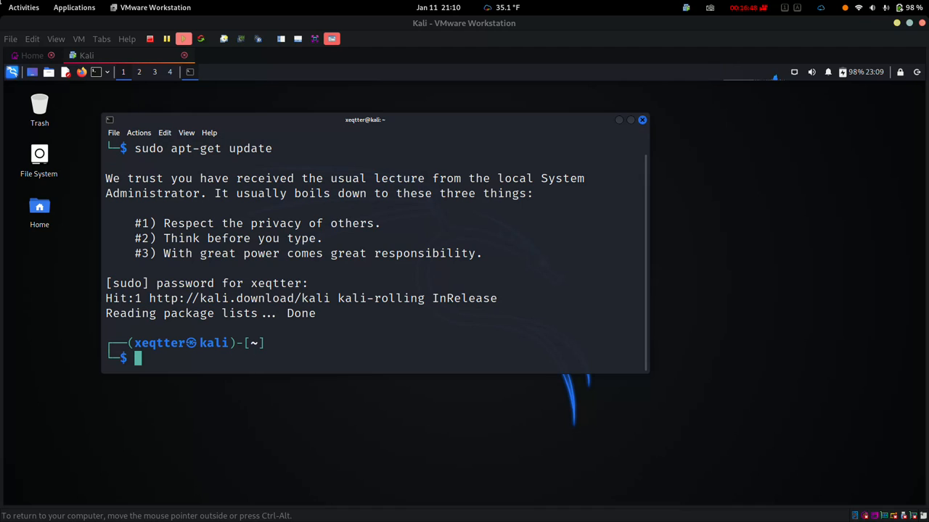
# Step: Draft and discard an apt-get upgrade command, then type sudo userdel -r kali
pyautogui.write('sud')
pyautogui.press('BackSpace')
pyautogui.press('BackSpace')
pyautogui.press('BackSpace')
pyautogui.press('Up')
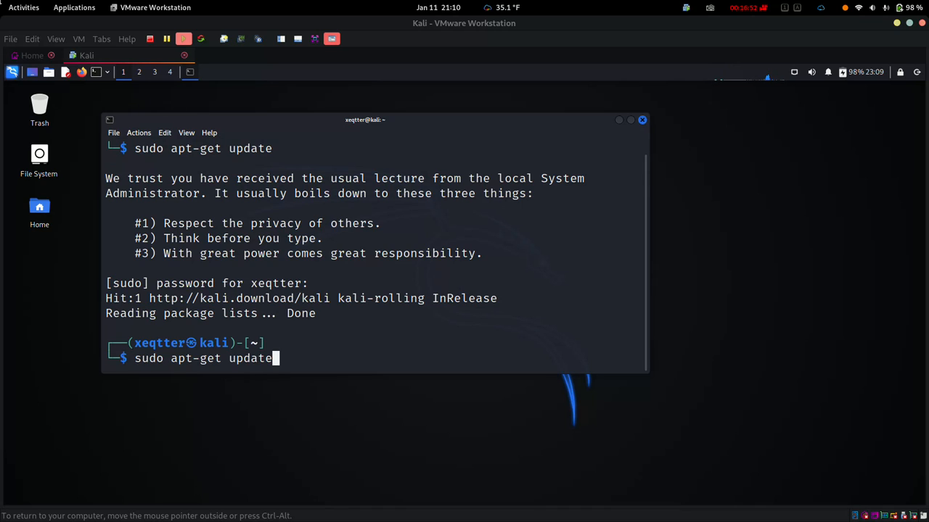
pyautogui.press('BackSpace')
pyautogui.press('BackSpace')
pyautogui.press('BackSpace')
pyautogui.press('BackSpace')
pyautogui.write('grade')
pyautogui.press('BackSpace')
pyautogui.press('BackSpace')
pyautogui.press('BackSpace')
pyautogui.press('BackSpace')
pyautogui.press('BackSpace')
pyautogui.press('BackSpace')
pyautogui.press('BackSpace')
pyautogui.press('BackSpace')
pyautogui.press('BackSpace')
pyautogui.press('BackSpace')
pyautogui.press('BackSpace')
pyautogui.press('BackSpace')
pyautogui.press('BackSpace')
pyautogui.press('BackSpace')
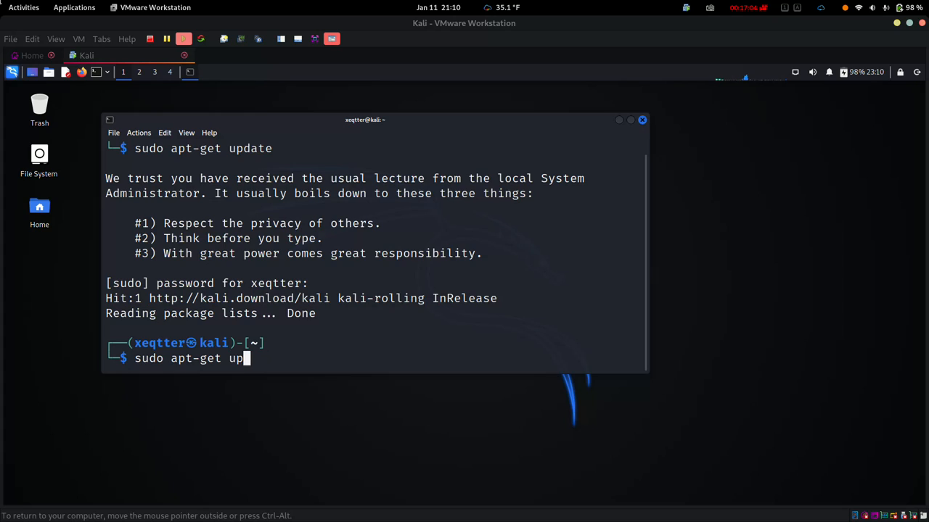
pyautogui.press('BackSpace')
pyautogui.press('BackSpace')
pyautogui.press('BackSpace')
pyautogui.press('BackSpace')
pyautogui.press('BackSpace')
pyautogui.press('BackSpace')
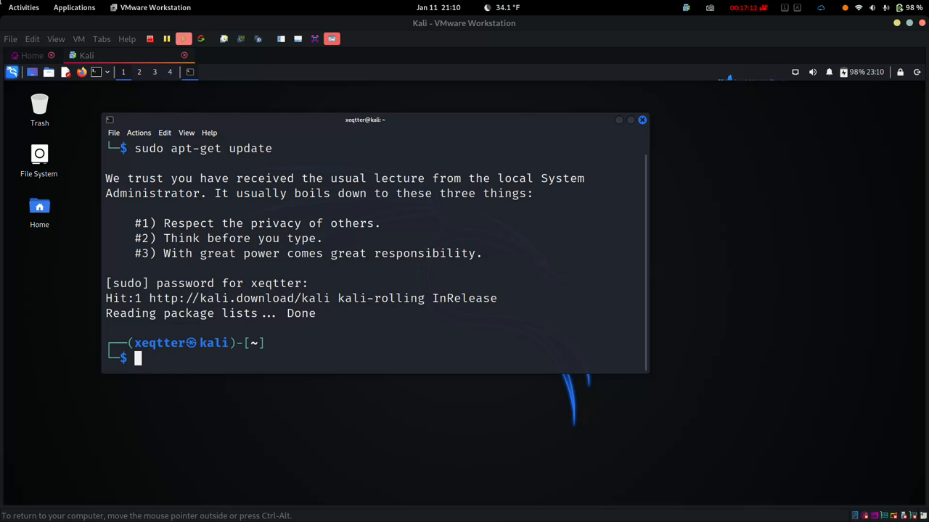
pyautogui.write('sudo userdel ')
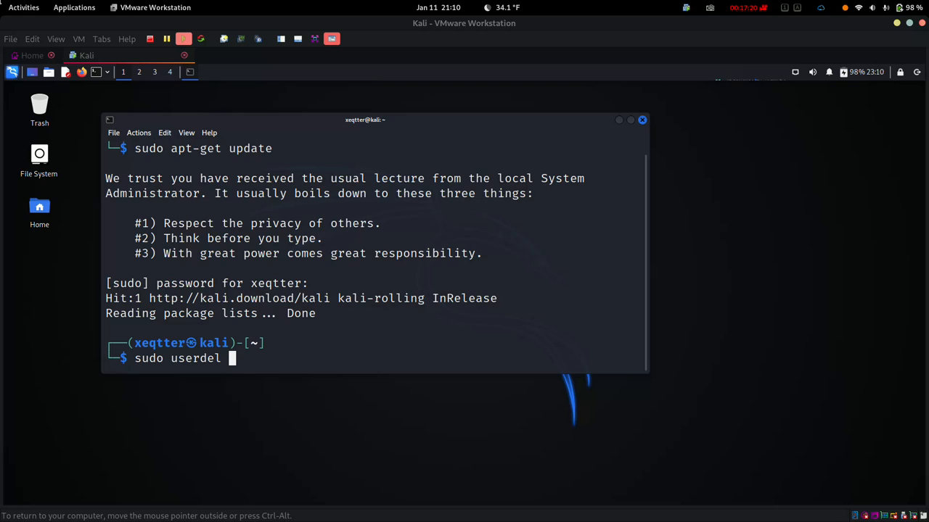
pyautogui.write('-r kali')
# Step: Attempt 'sudo userdel -r kali', then run 'reboot', which is refused because kali is logged in
pyautogui.press('Return')
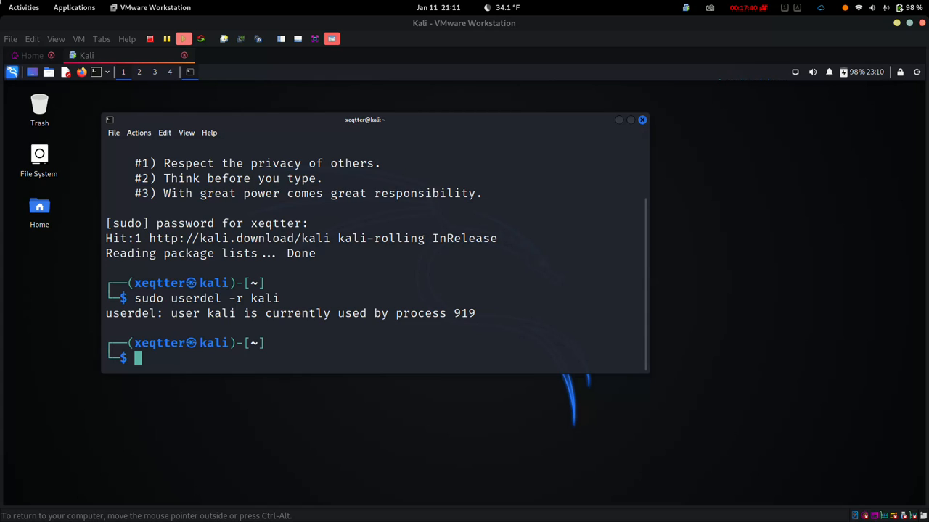
pyautogui.write('sudo')
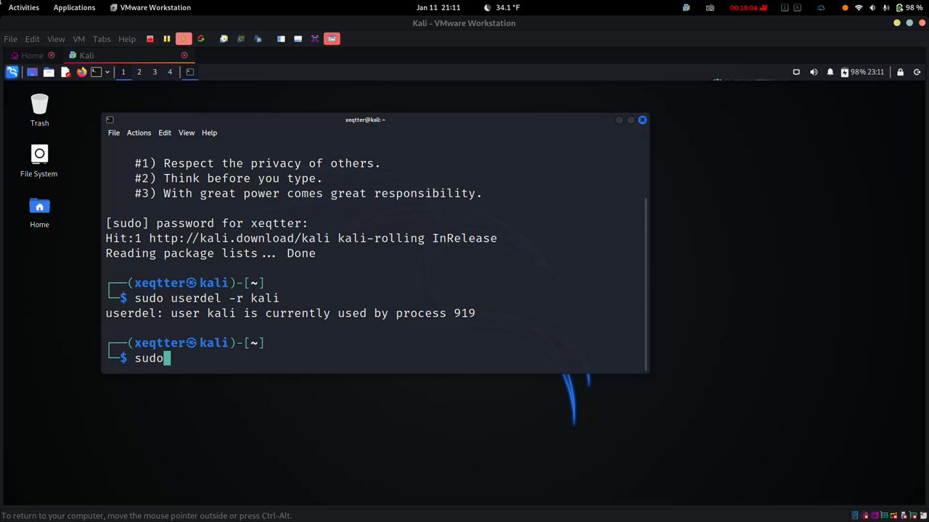
pyautogui.write('up')
pyautogui.press('BackSpace')
pyautogui.press('BackSpace')
pyautogui.press('BackSpace')
pyautogui.press('BackSpace')
pyautogui.press('BackSpace')
pyautogui.press('BackSpace')
pyautogui.press('BackSpace')
pyautogui.write('reboot')
pyautogui.press('Return')
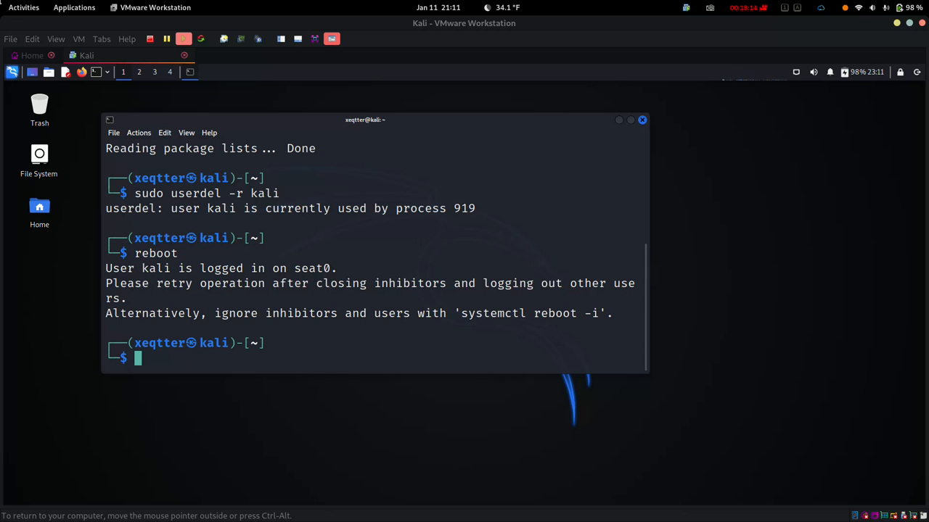
# Step: Copy the suggested 'systemctl reboot -i' command from the output and run it to force the reboot
pyautogui.moveTo(600, 313); pyautogui.dragTo(459, 314)
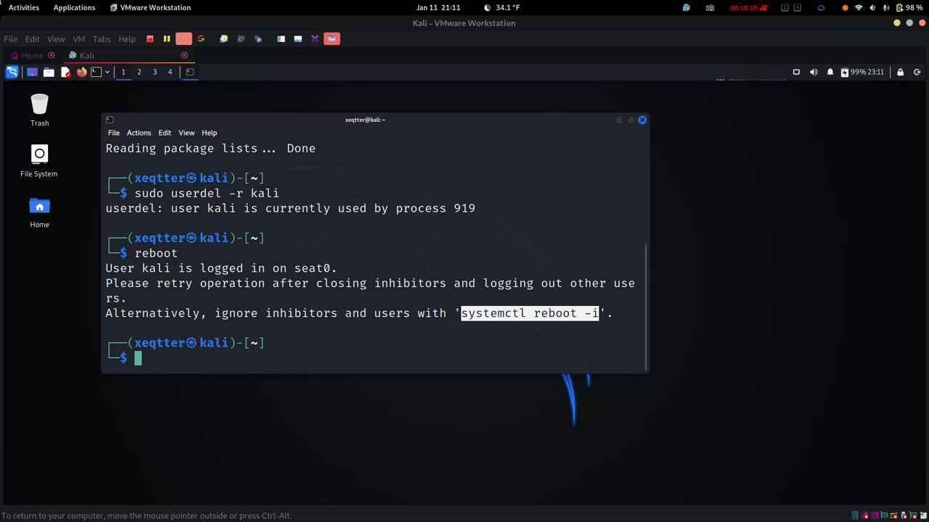
pyautogui.rightClick(520, 313)
pyautogui.click(540, 317)
pyautogui.rightClick(178, 192)
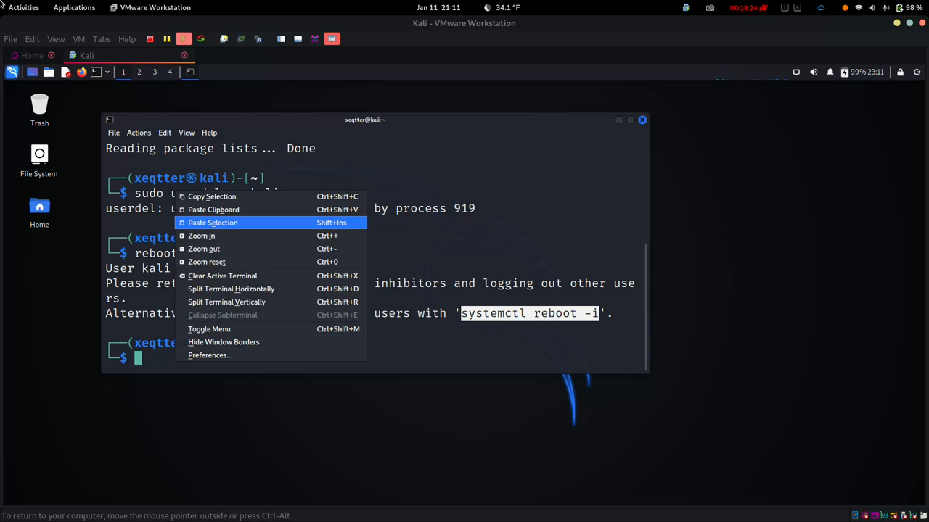
pyautogui.click(212, 223)
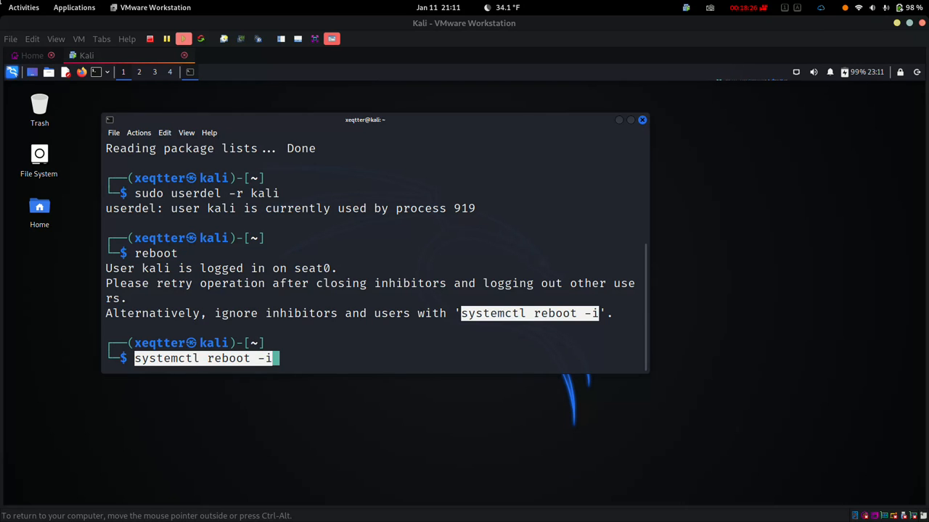
pyautogui.click(213, 222)
pyautogui.press('Return')
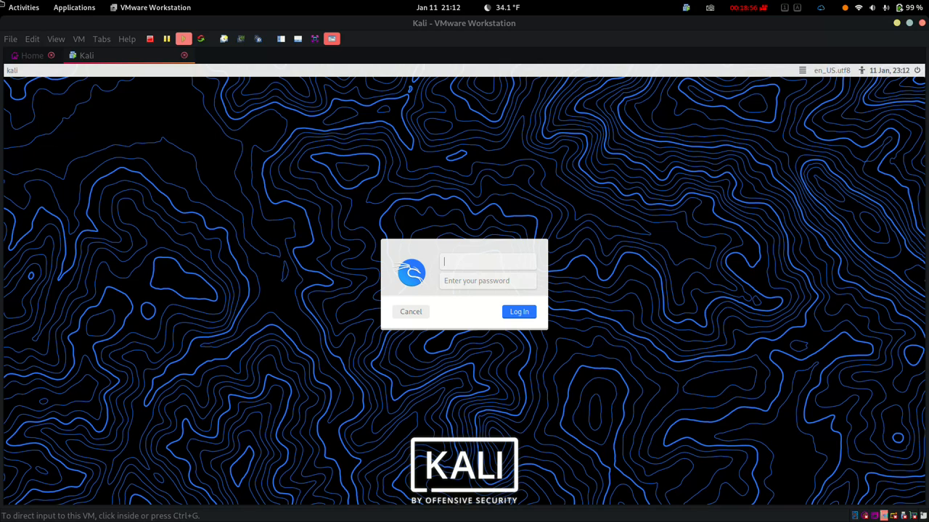
# Step: Log in to the Kali guest as the new sudo user with its password
pyautogui.hotkey('ctrl', 'g')
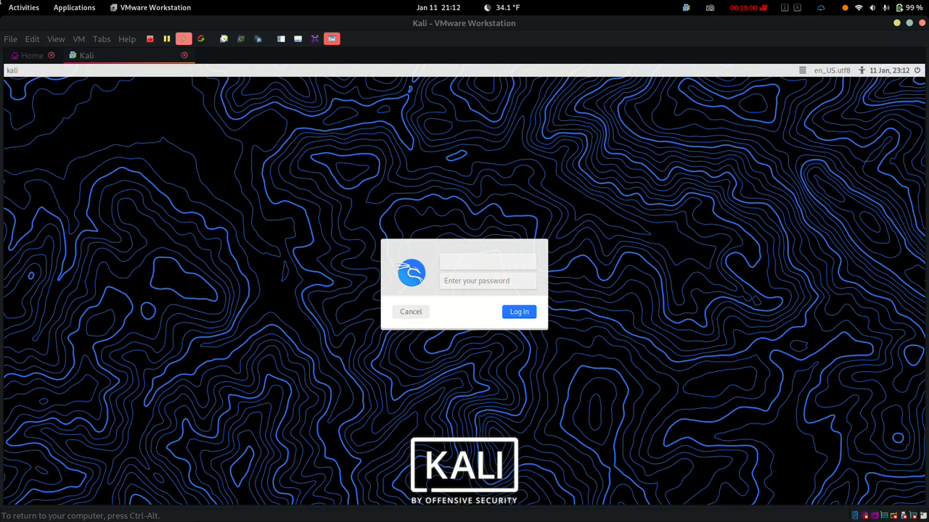
pyautogui.write('xeqtter')
pyautogui.press('Tab')
pyautogui.write('••••••')
pyautogui.press('Return')
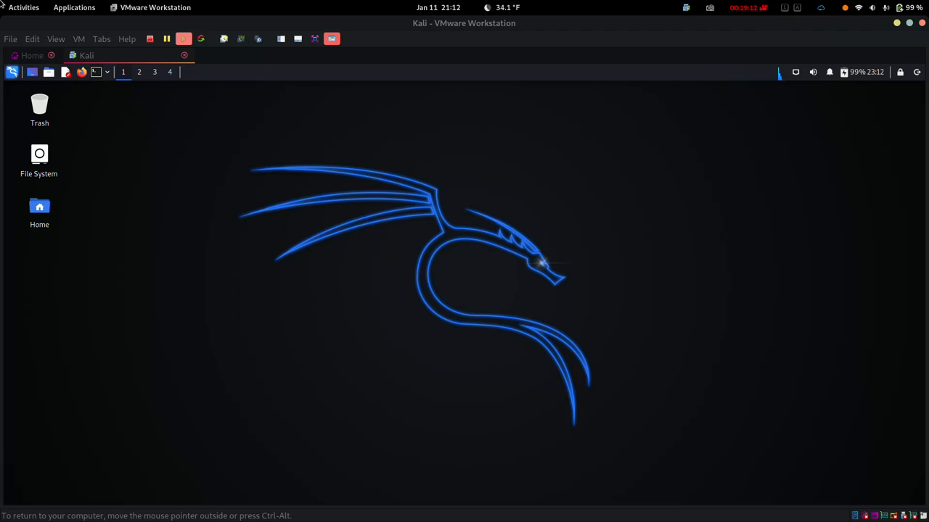
# Step: Open an enlarged, widened terminal and run 'sudo apt-get update'
pyautogui.hotkey('ctrl', 'alt', 't')
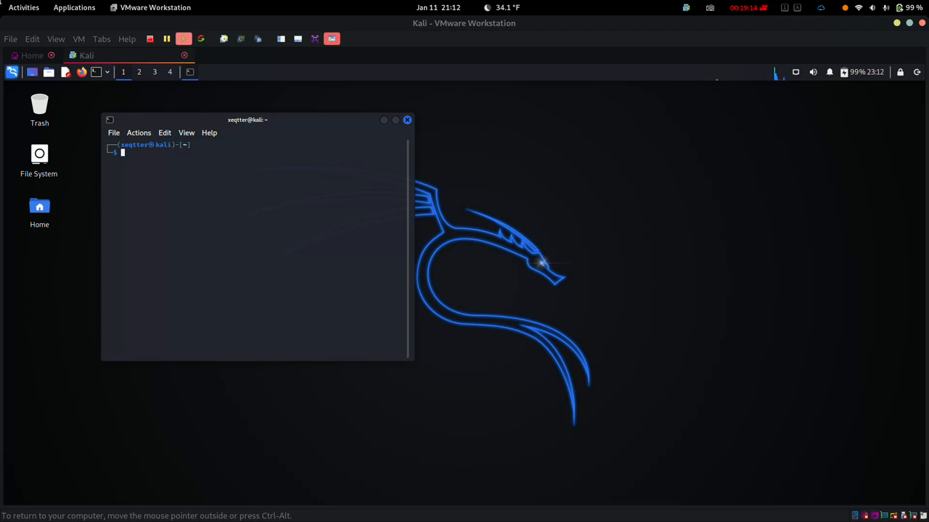
pyautogui.hotkey('ctrl', '+')
pyautogui.hotkey('ctrl', '+')
pyautogui.hotkey('ctrl', '+')
pyautogui.hotkey('ctrl', '+')
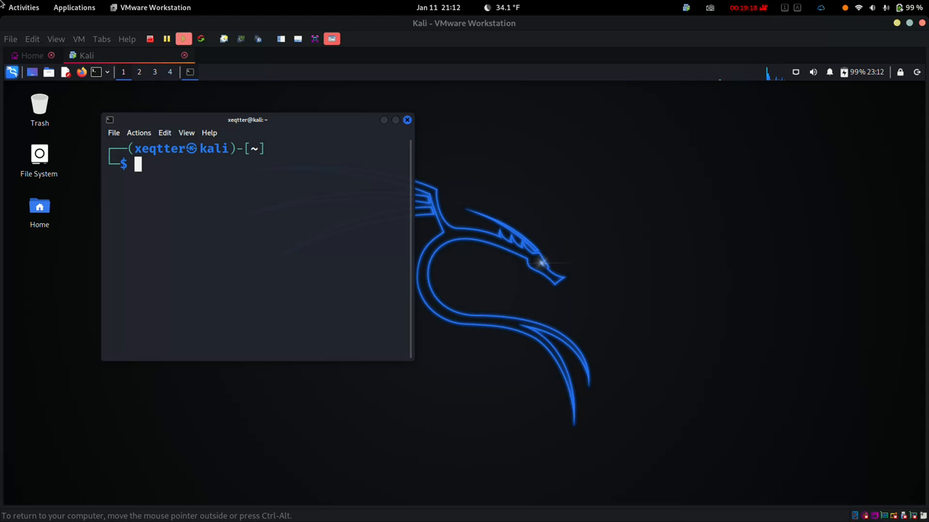
pyautogui.moveTo(414, 360); pyautogui.dragTo(672, 350)
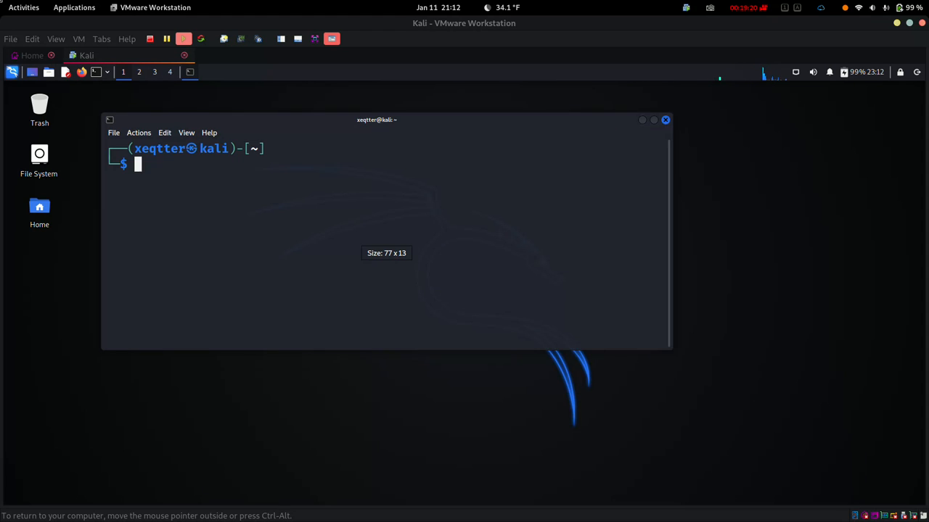
pyautogui.write('sudo apt-get update')
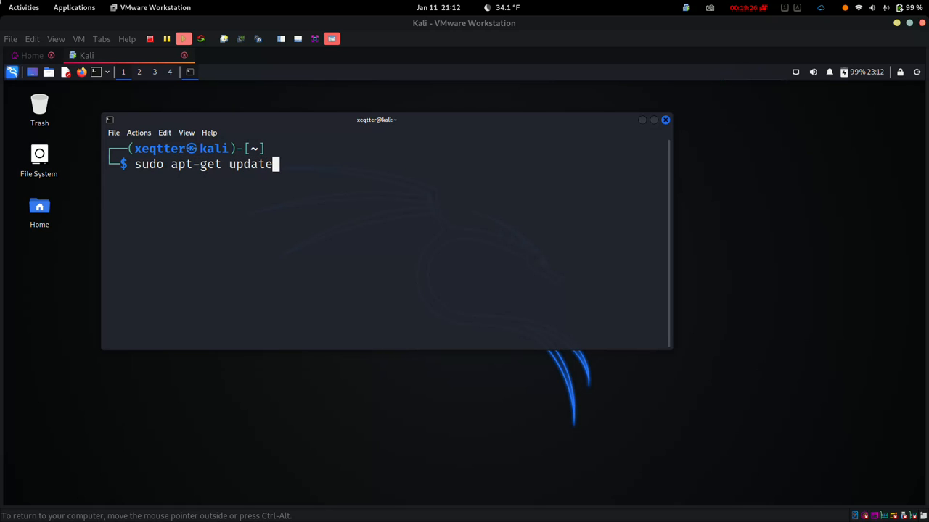
pyautogui.press('Return')
pyautogui.press('Return')
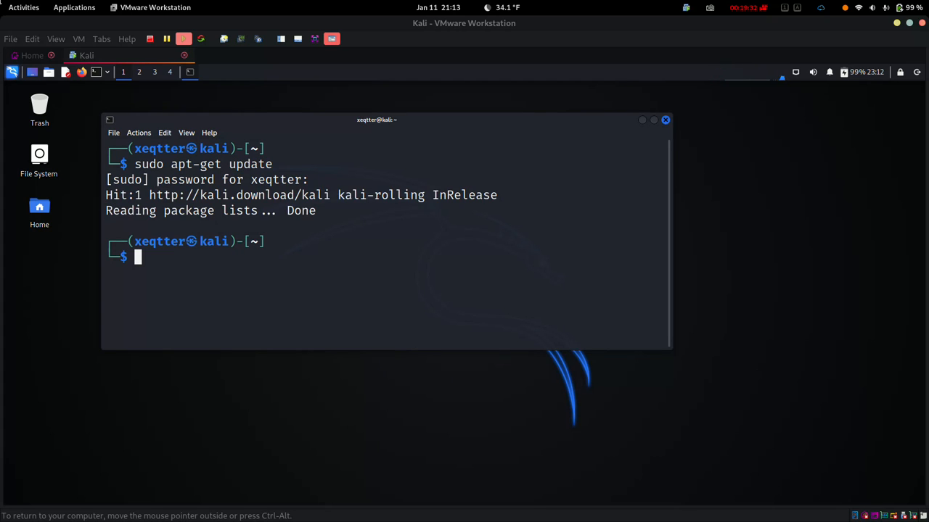
# Step: Rerun 'sudo userdel -r kali' from history, confirm with 'users', and close the terminal
pyautogui.press('Up')
pyautogui.press('Up')
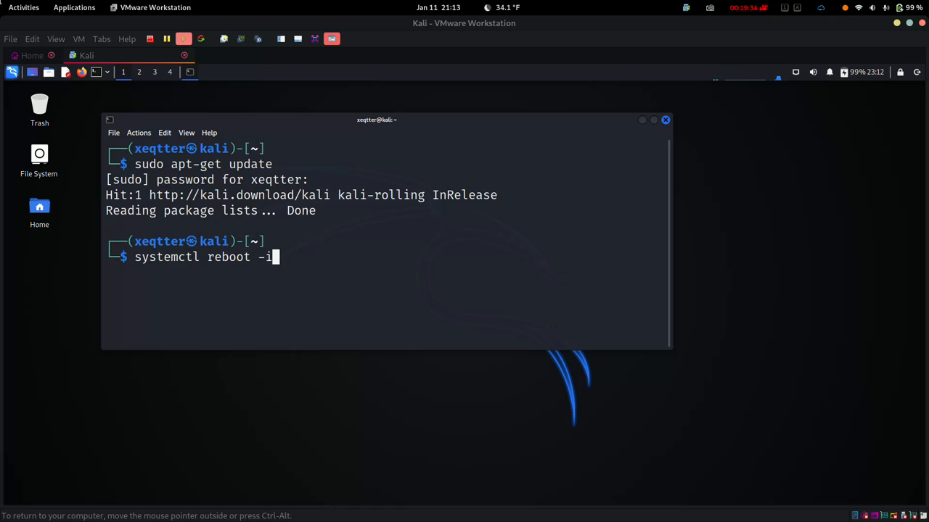
pyautogui.press('Up')
pyautogui.press('Up')
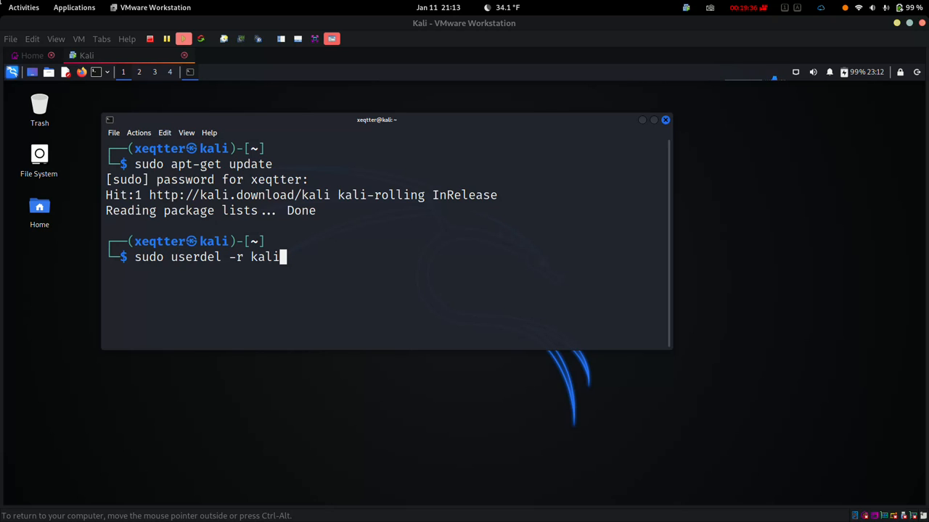
pyautogui.press('Return')
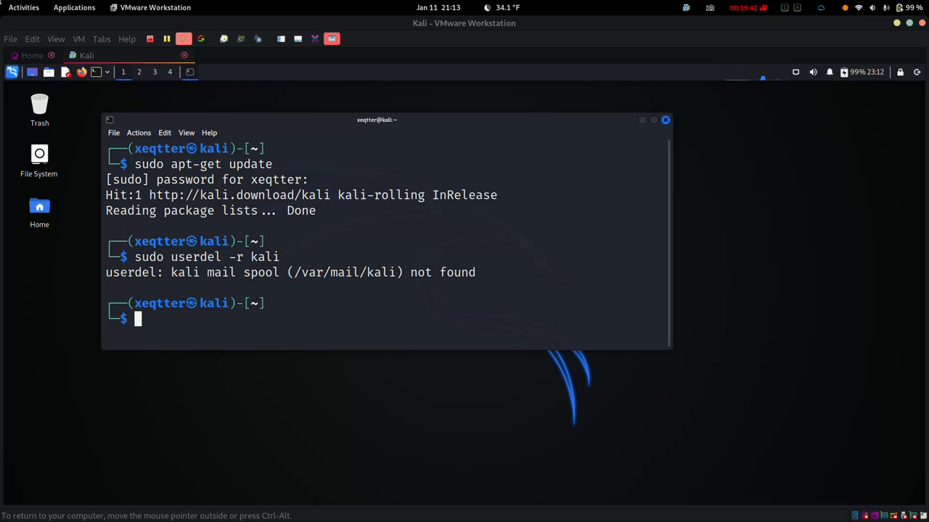
pyautogui.write('users')
pyautogui.press('Return')
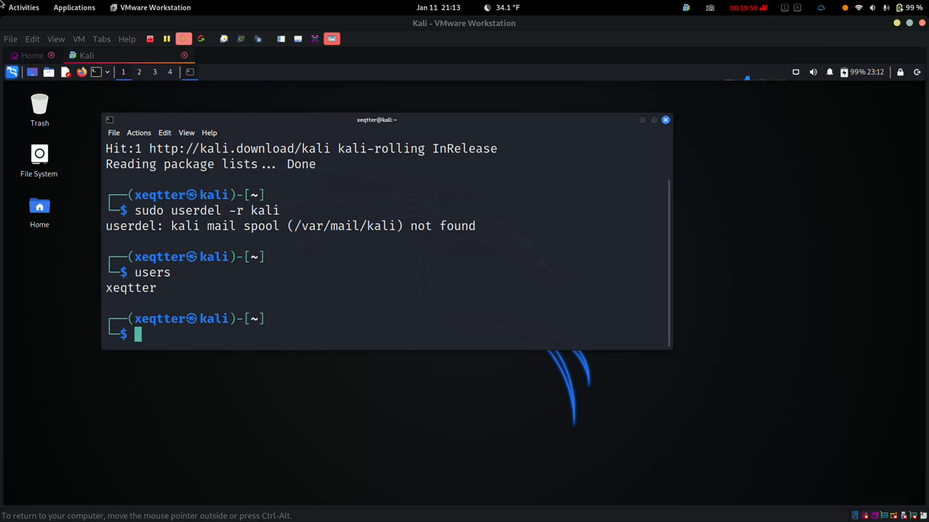
pyautogui.hotkey('ctrl', 'd')
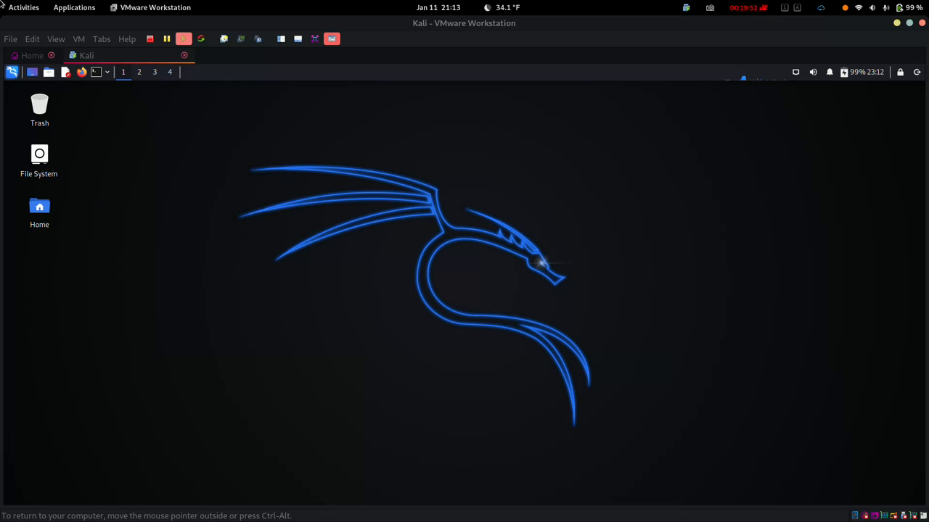
# Step: Log out and attempt logging in as the deleted kali user, which is rejected
pyautogui.click(917, 71)
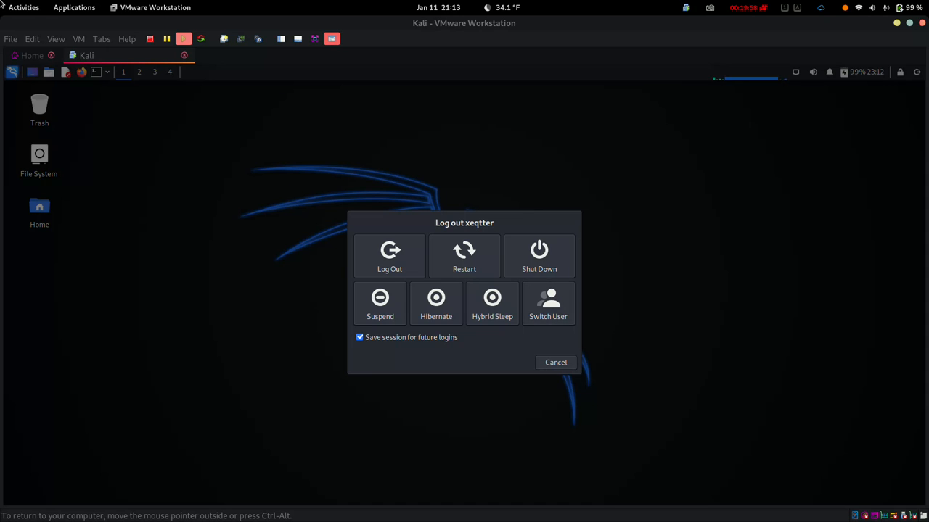
pyautogui.press('Escape')
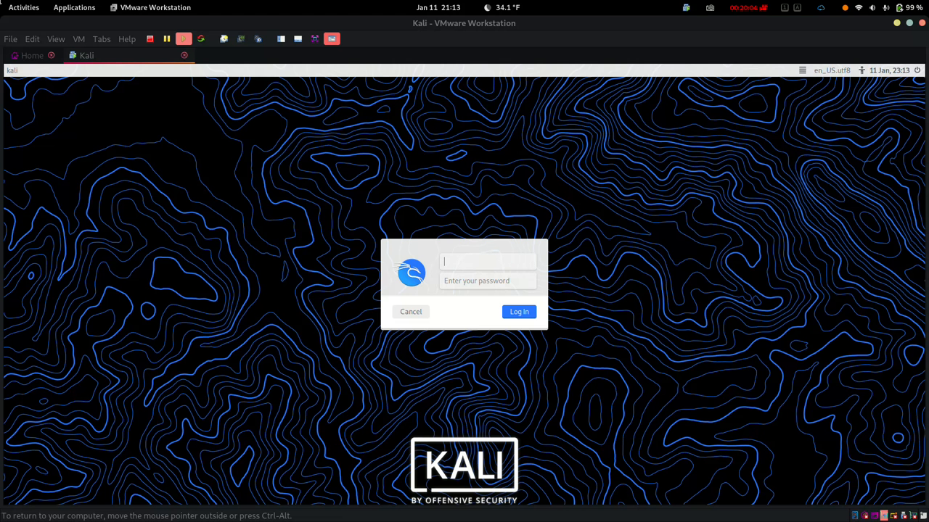
pyautogui.write('kali')
pyautogui.press('Tab')
pyautogui.write('ka')
pyautogui.press('Return')
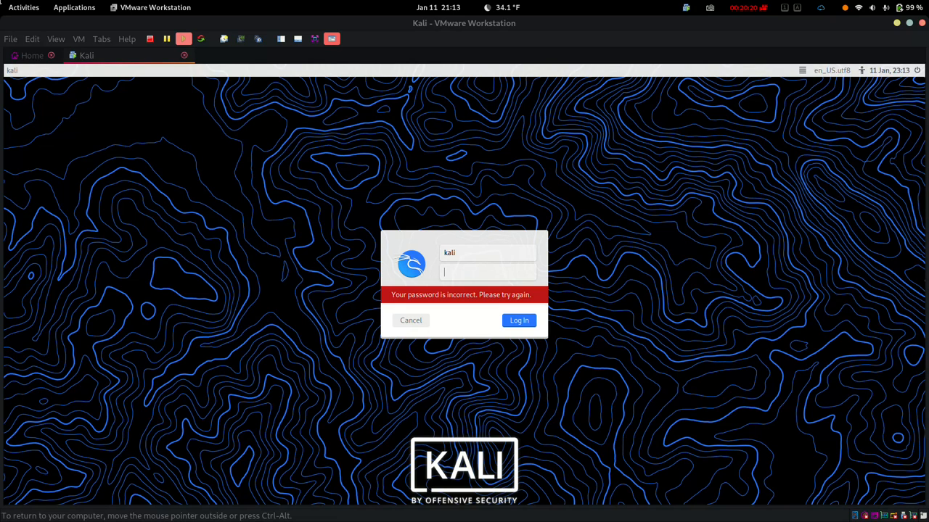
# Step: Replace the username with the new sudo user and log in with its password
pyautogui.click(455, 252)
pyautogui.press('BackSpace')
pyautogui.press('BackSpace')
pyautogui.press('BackSpace')
pyautogui.press('BackSpace')
pyautogui.write('xeqtter')
pyautogui.press('Tab')
pyautogui.write('******')
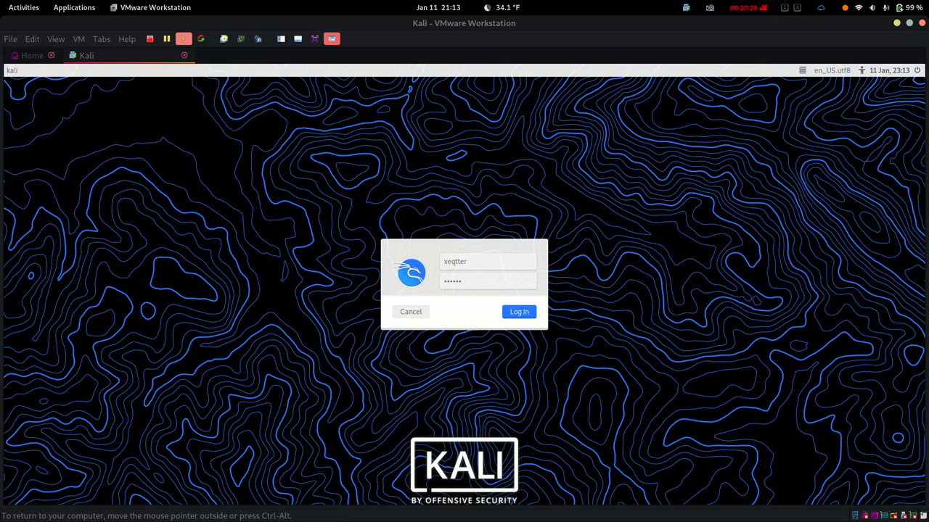
pyautogui.press('Return')
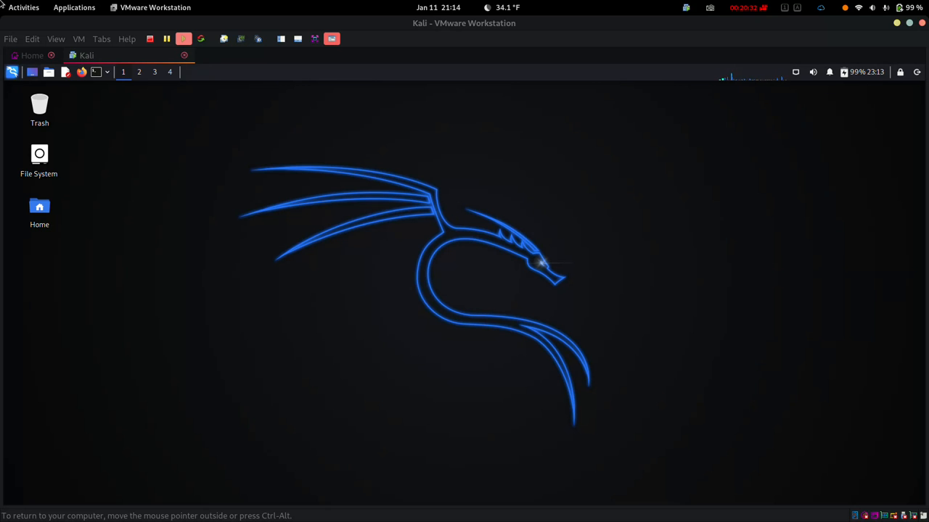
pyautogui.press('super')
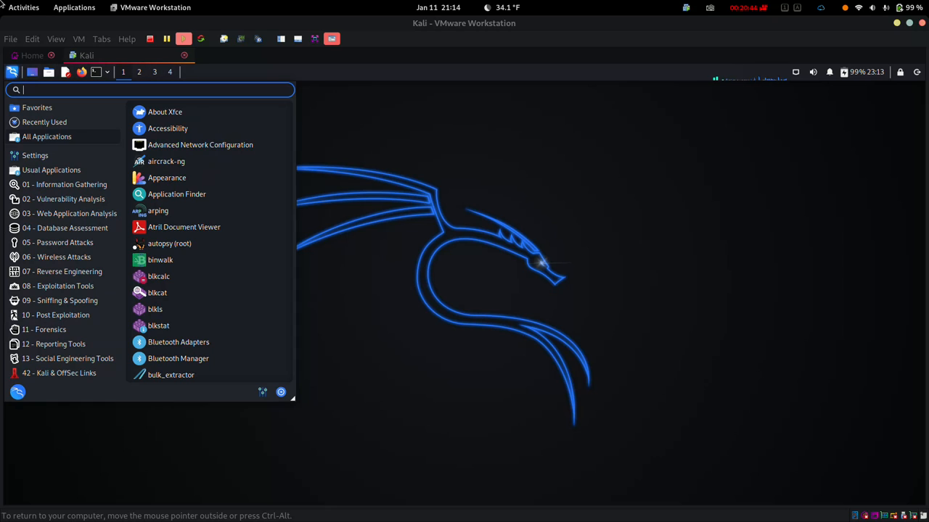
pyautogui.press('Escape')
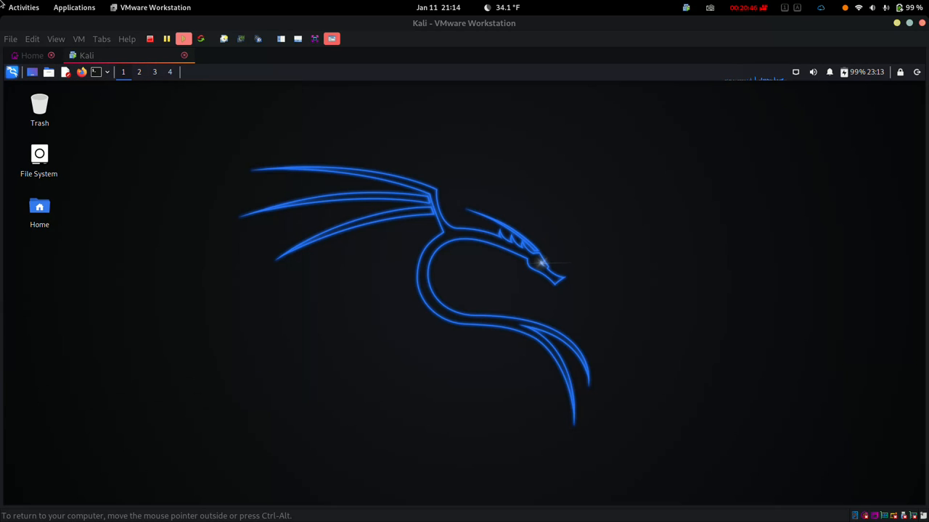
pyautogui.click(852, 72)
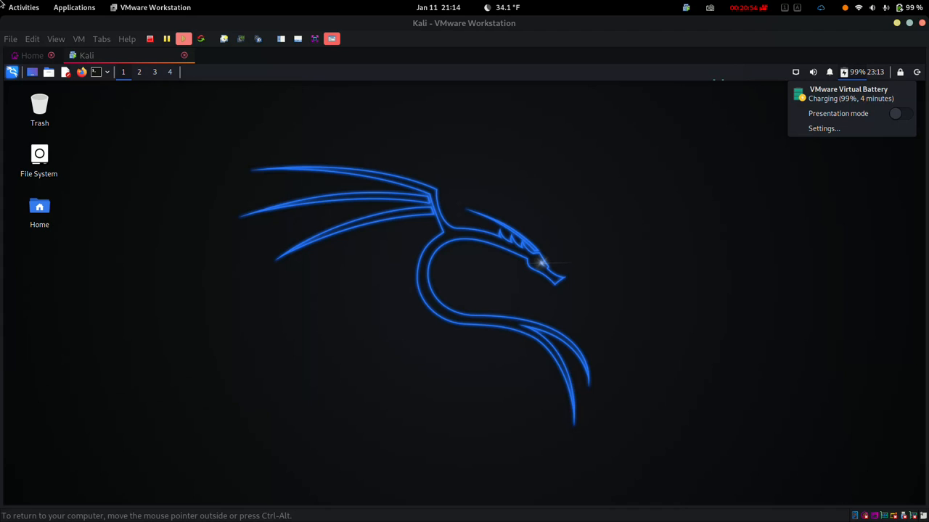
pyautogui.click(720, 80)
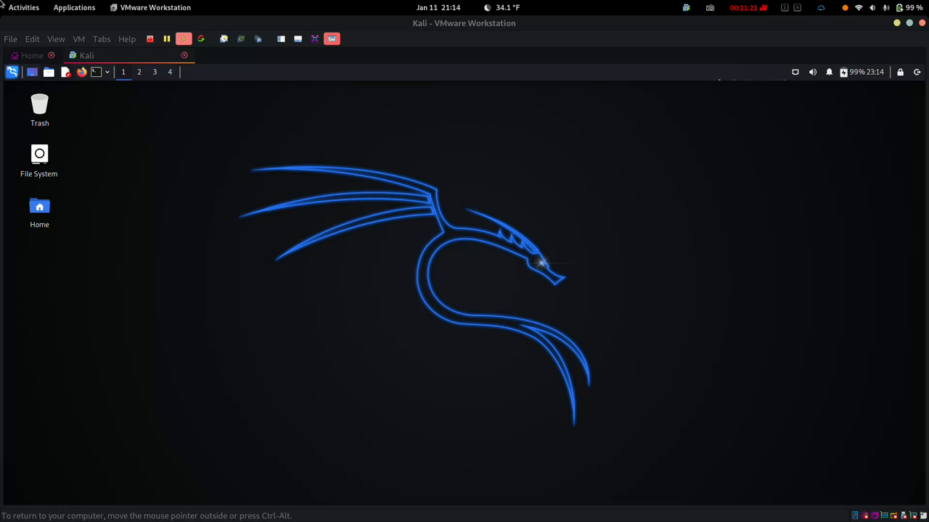
# Step: Shut down the Kali guest from the toolbar and quit VMware Workstation
pyautogui.click(150, 39)
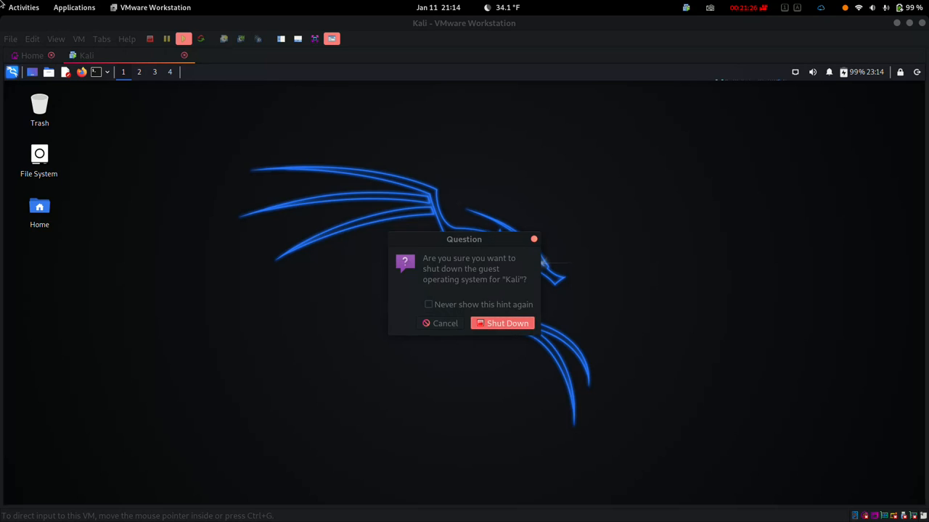
pyautogui.click(503, 324)
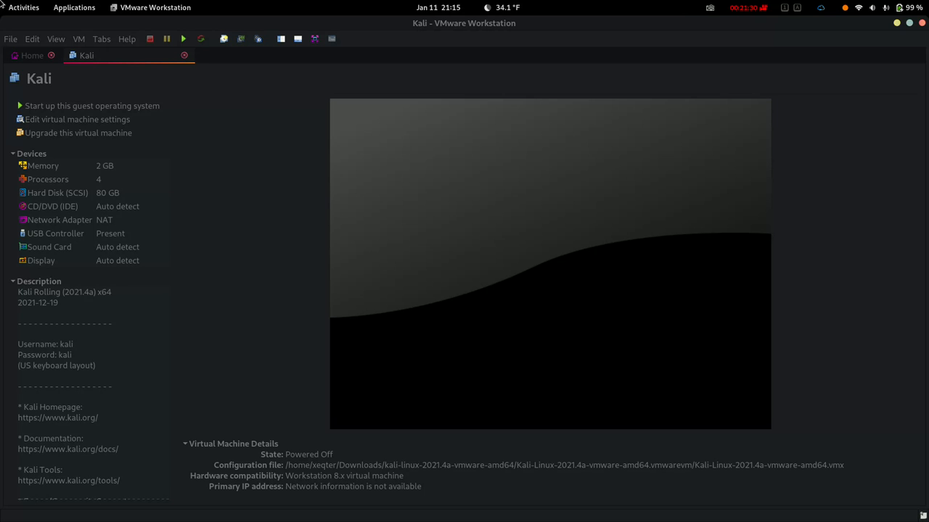
pyautogui.click(151, 7)
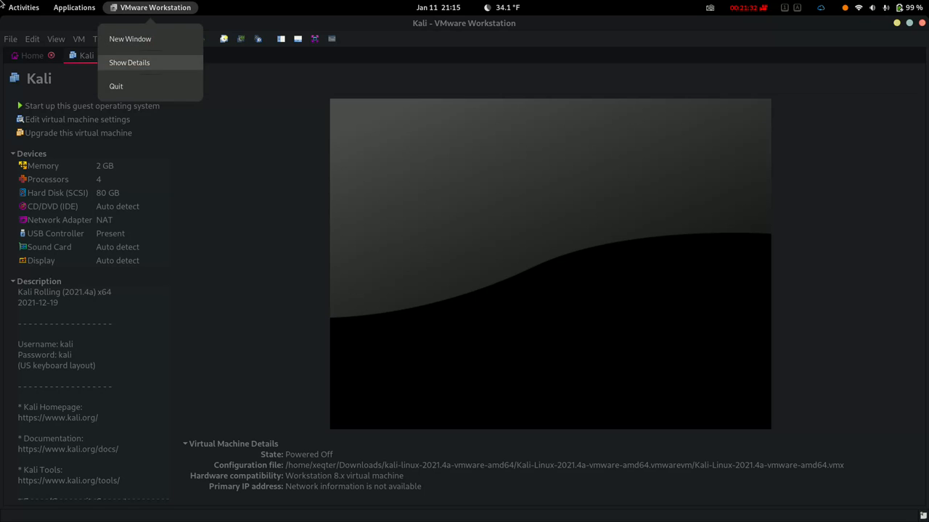
pyautogui.click(134, 90)
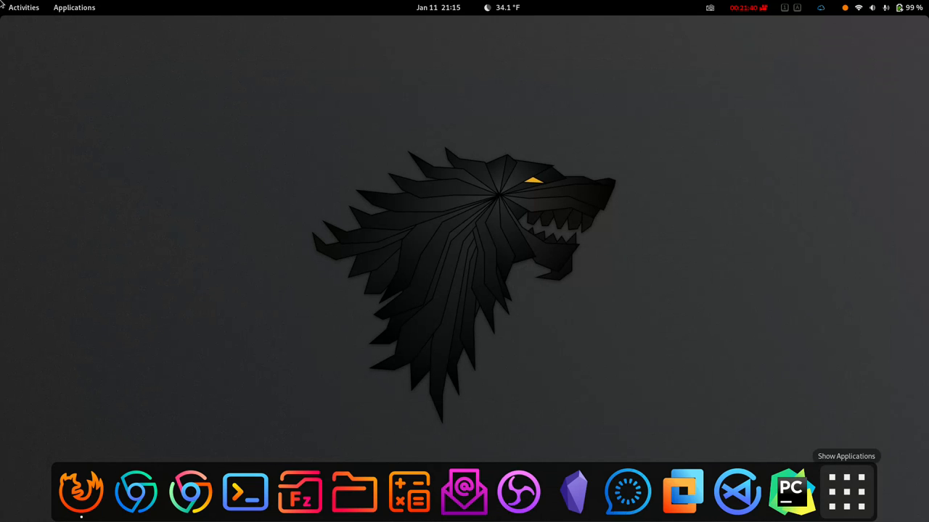
pyautogui.click(846, 492)
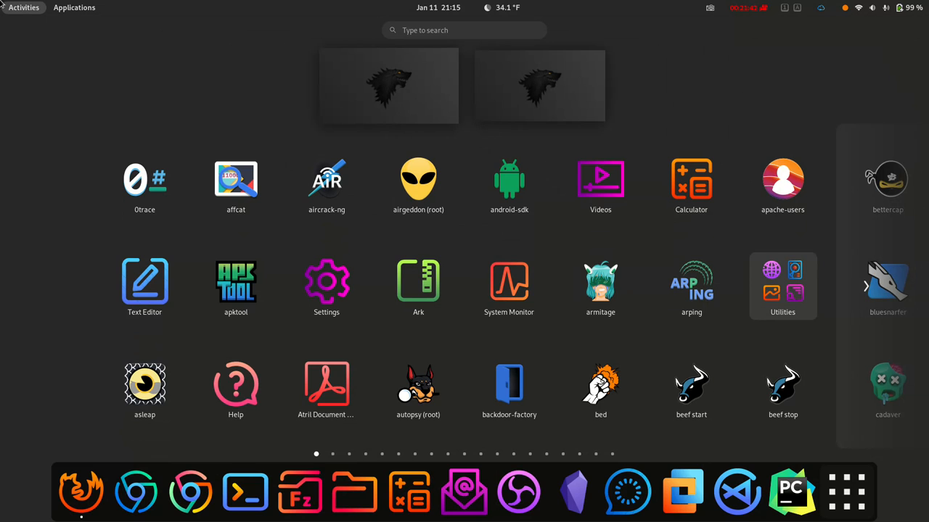
pyautogui.scroll(-2, 464, 287)
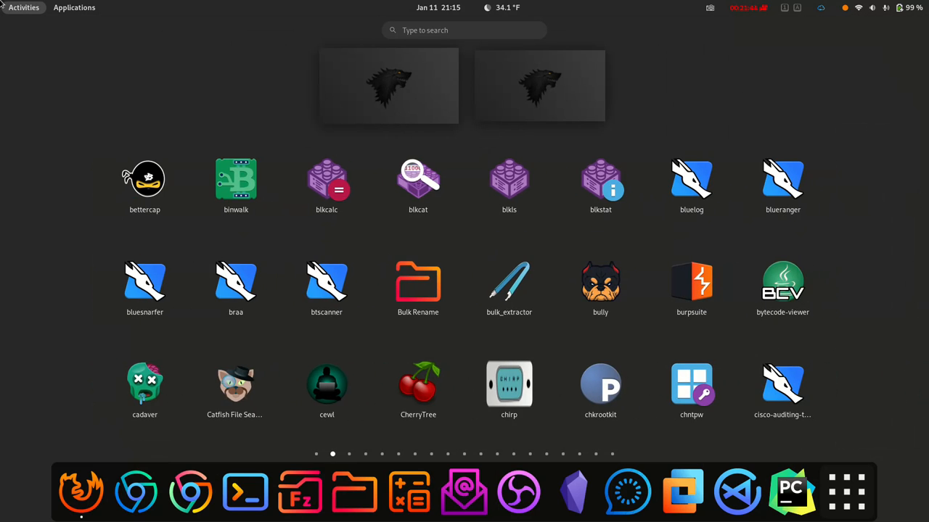
pyautogui.scroll(-1, 2, 4)
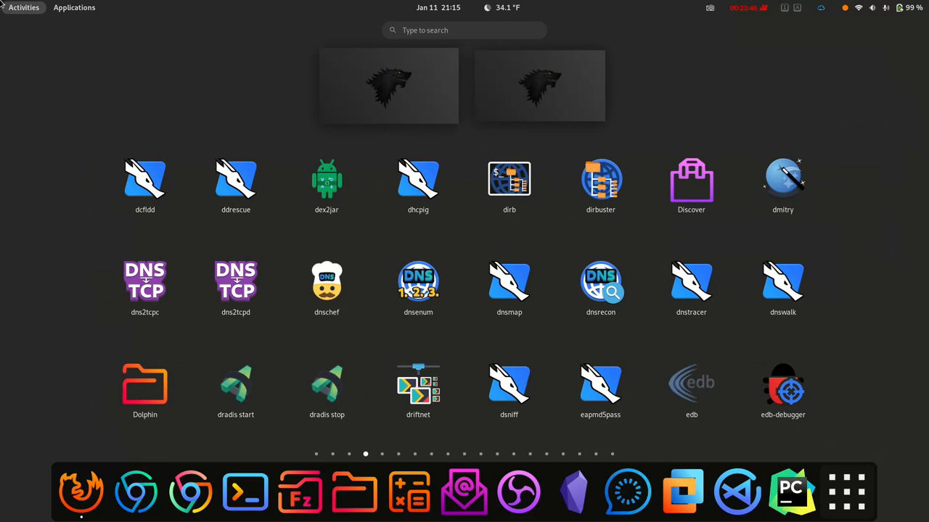
pyautogui.click(2, 4)
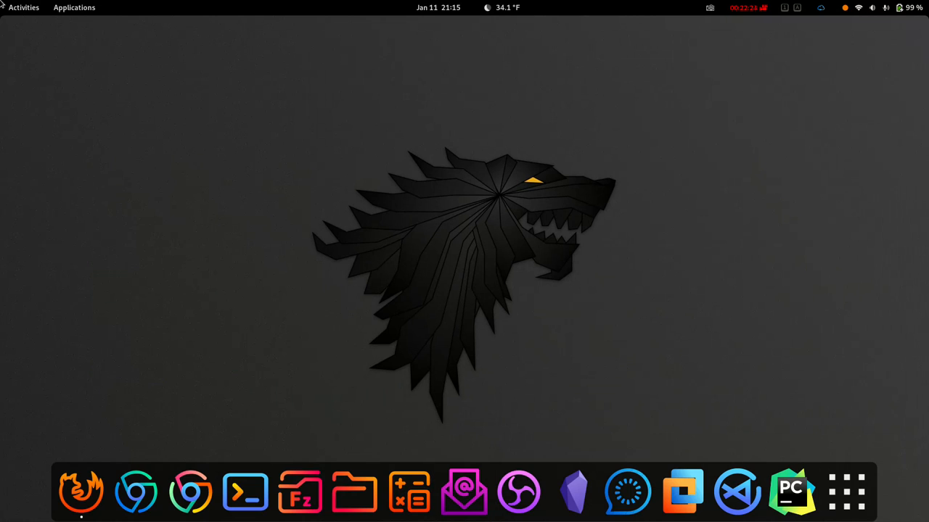
pyautogui.click(880, 7)
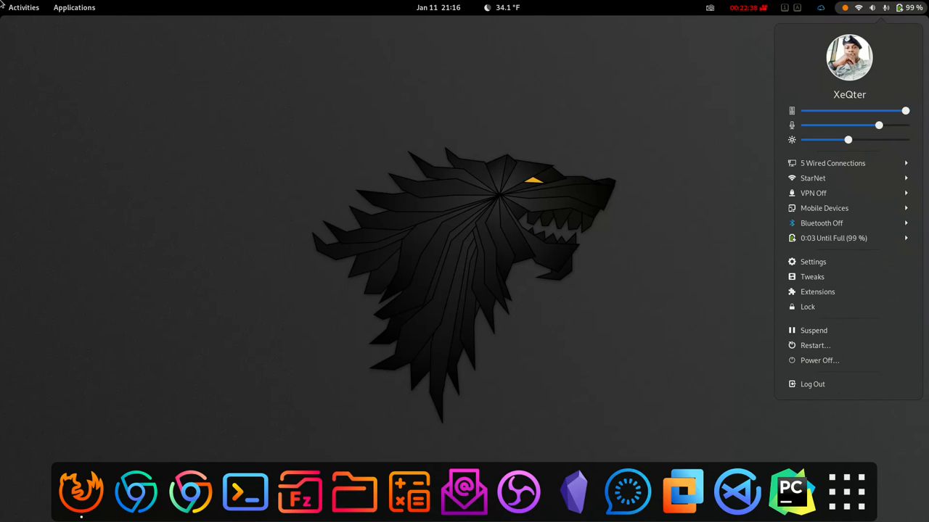
pyautogui.press('Escape')
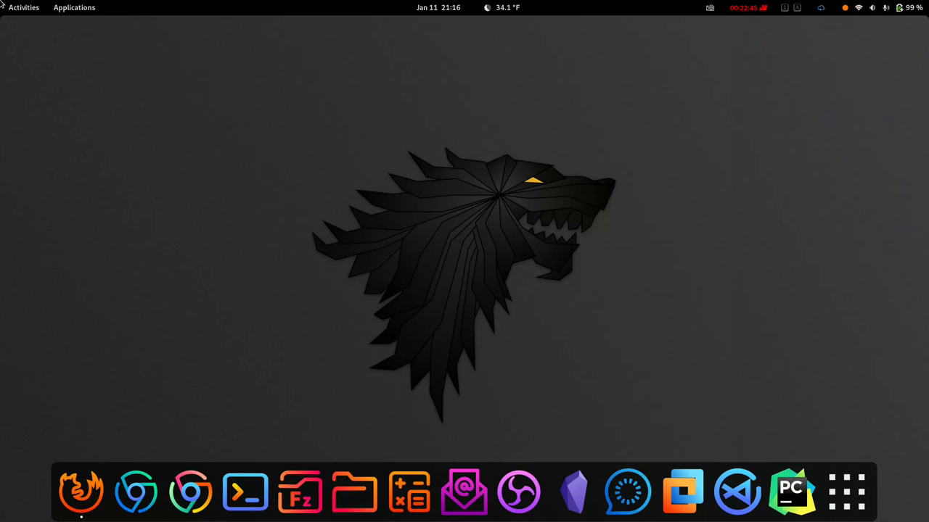
pyautogui.click(748, 8)
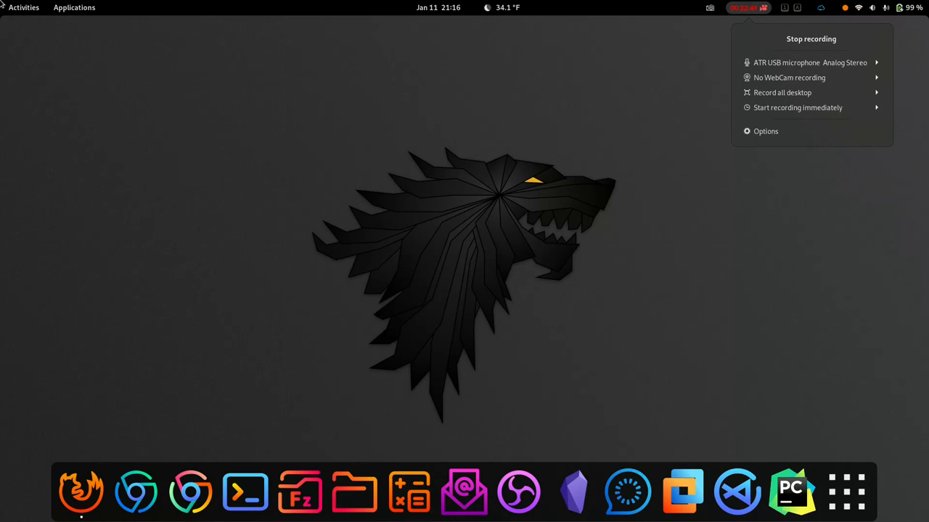